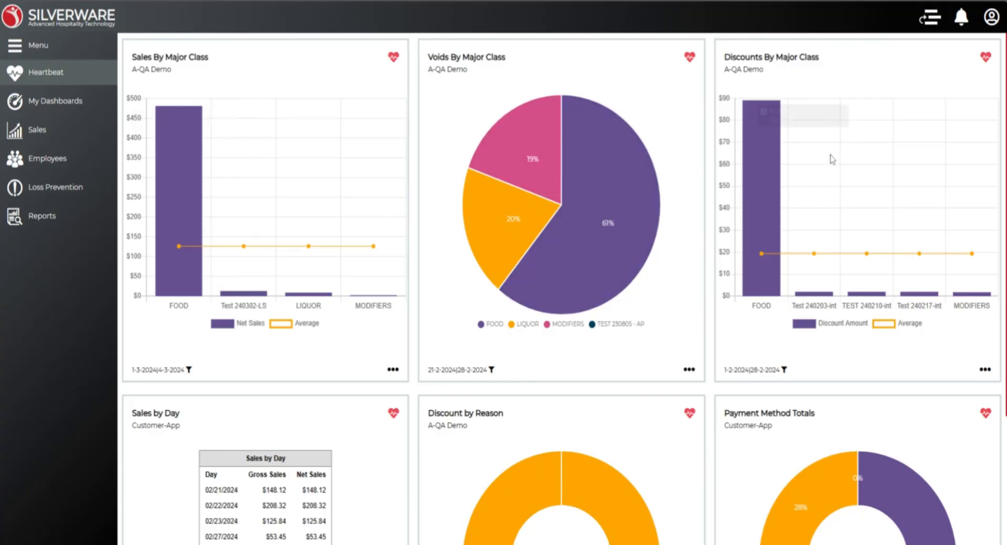
- Open the filter of the Sales By Major Class widget and review its date range presets and February 2024 calendar
mouse_move(619, 181)
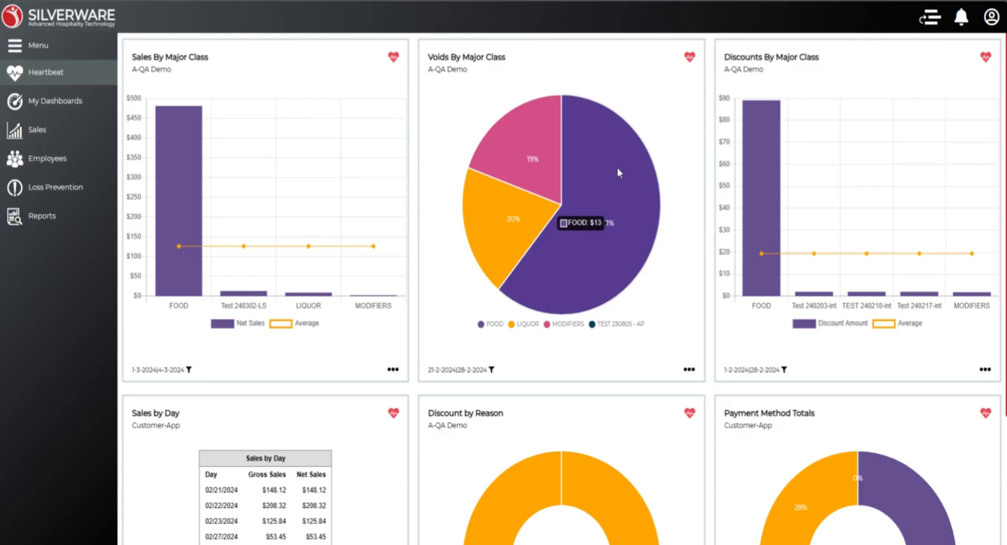
scroll(578, 214, "down", 3)
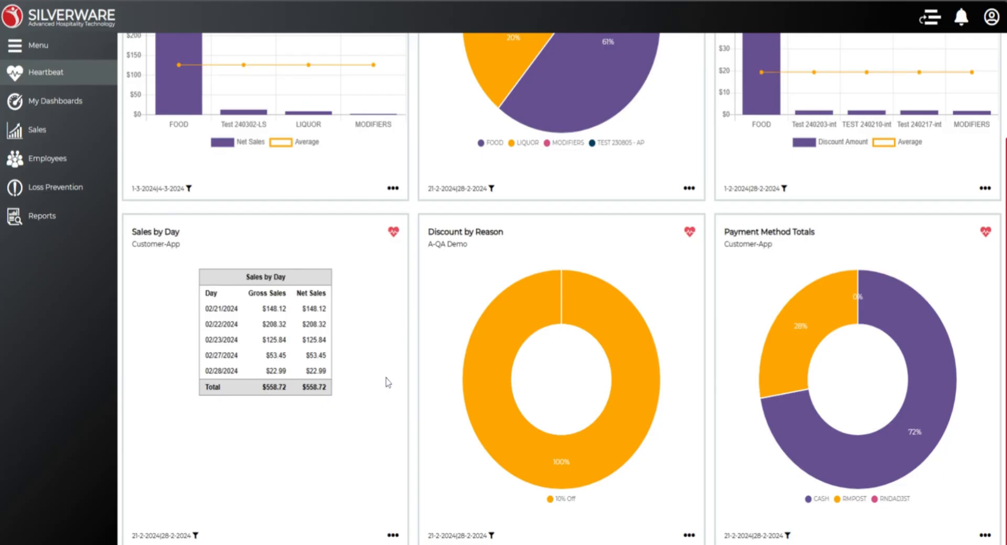
scroll(387, 383, "up", 3)
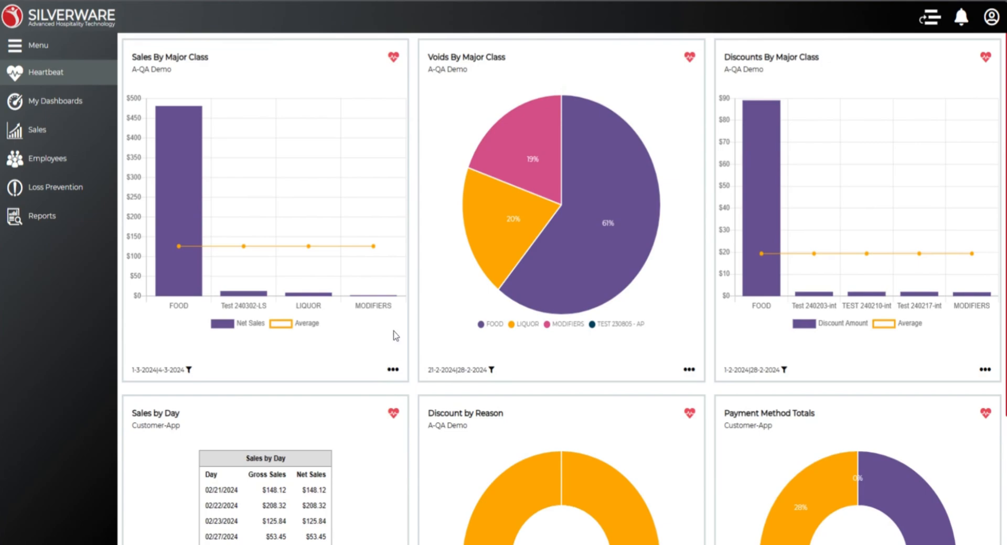
left_click(392, 371)
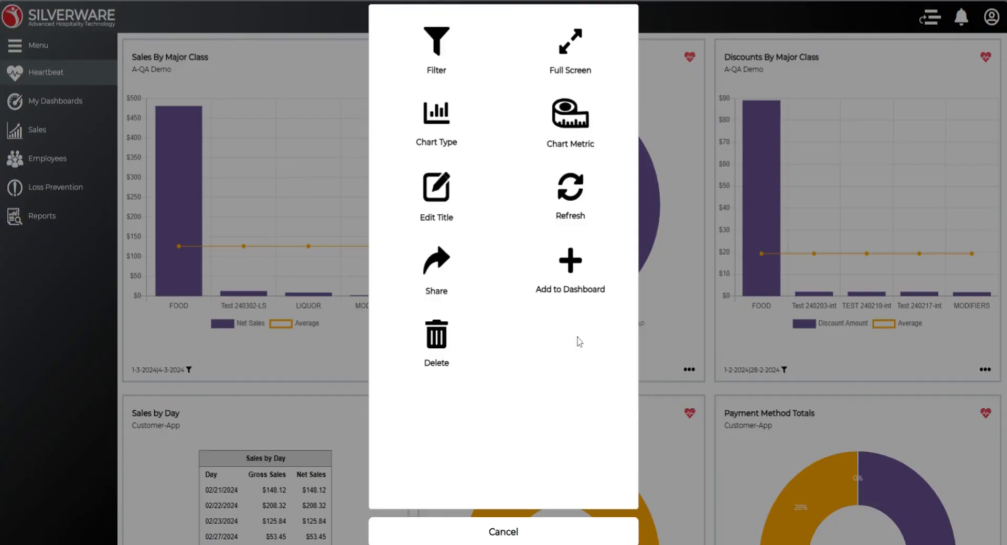
left_click(439, 53)
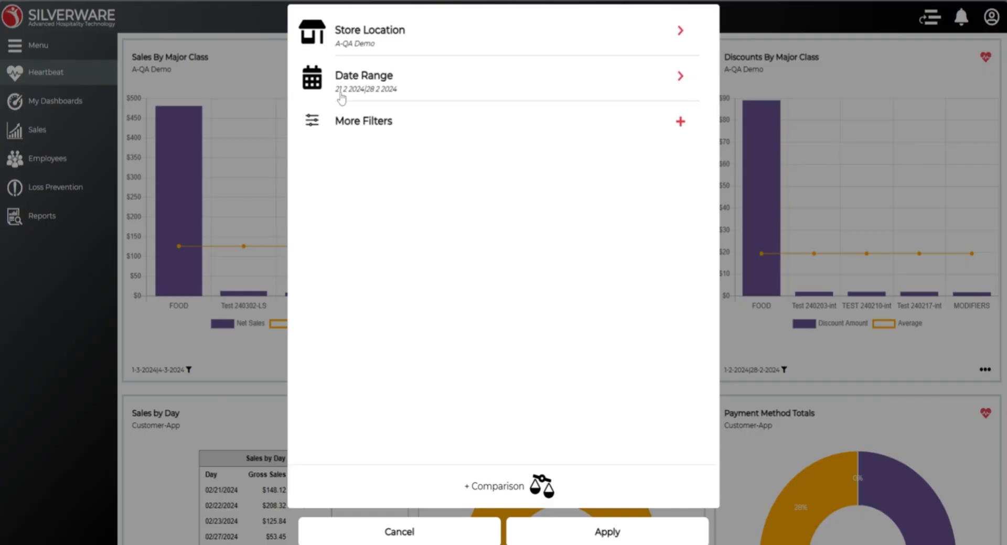
left_click(382, 93)
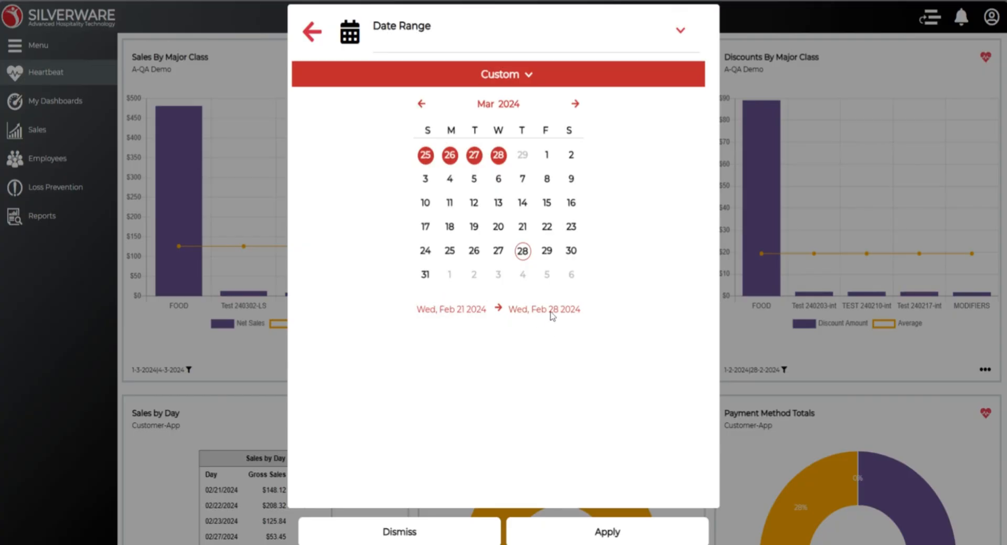
left_click(522, 78)
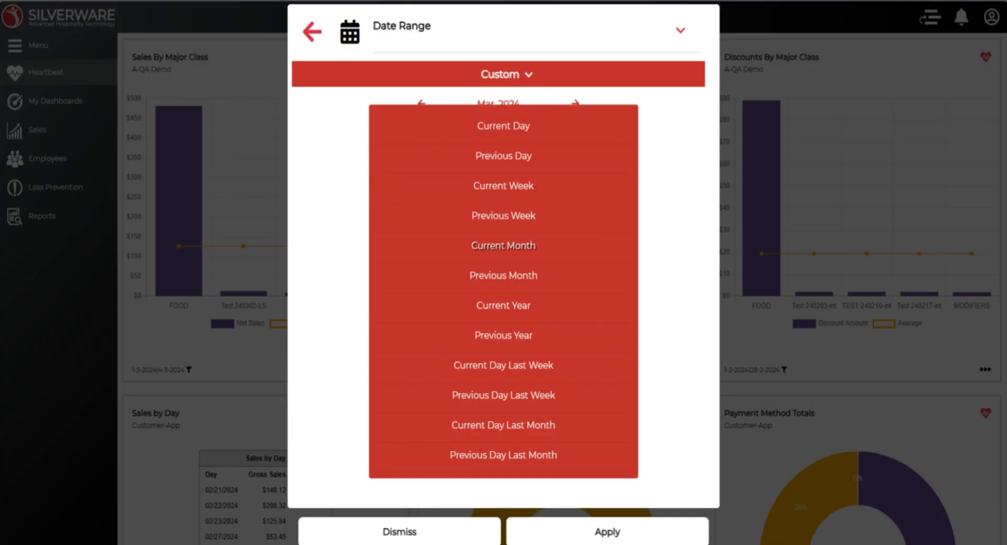
left_click(678, 216)
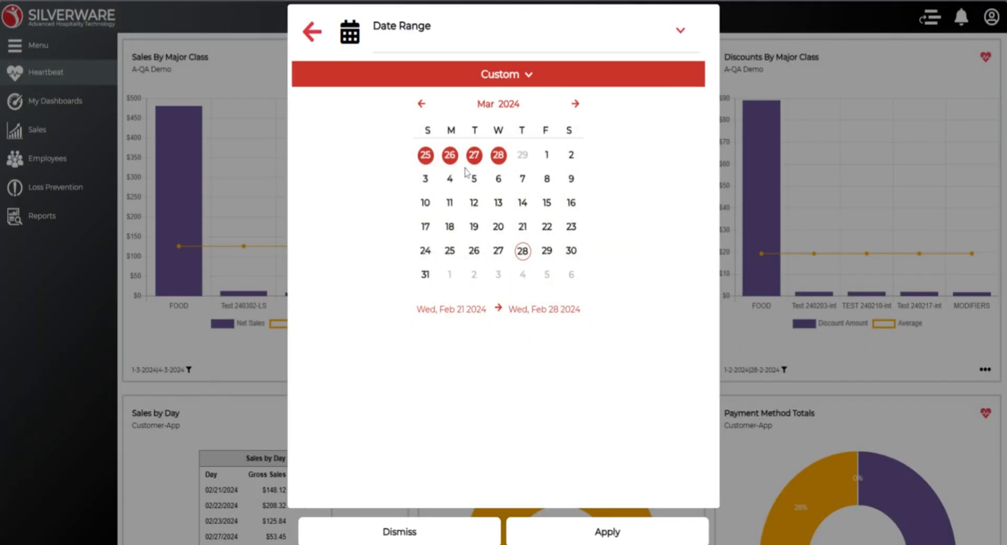
left_click(420, 104)
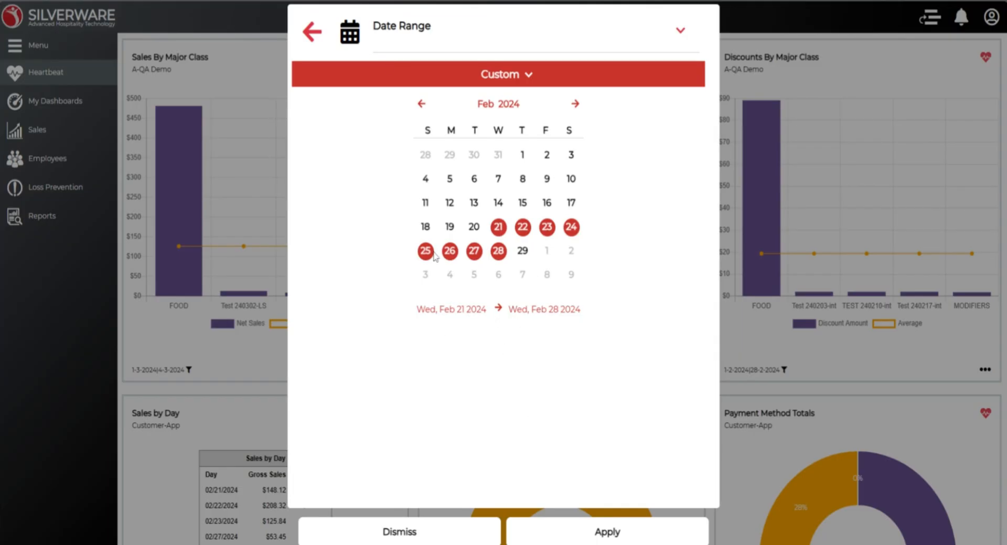
left_click(313, 34)
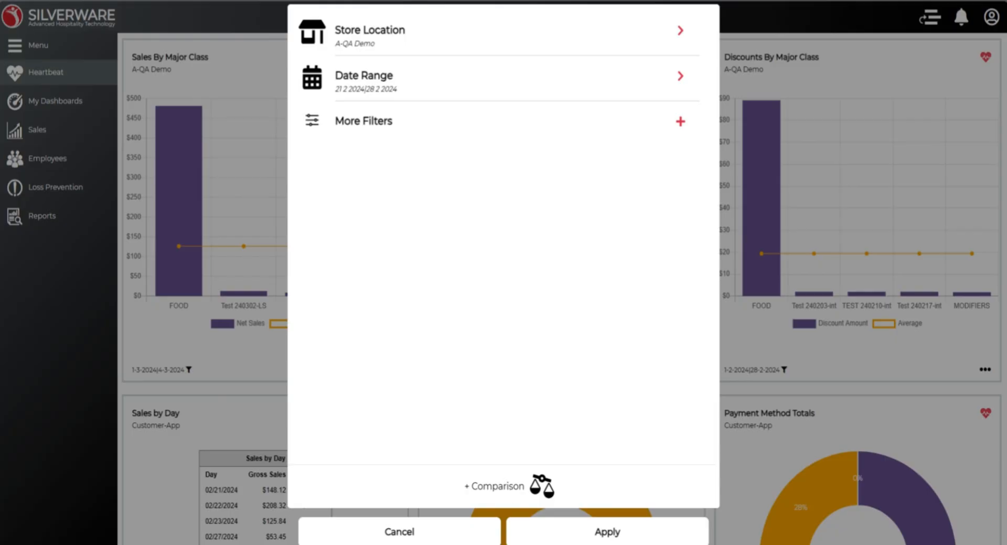
- Add a second comparison to the Sales By Major Class filter with a date range of Mar 01 to Mar 05 2024
left_click(508, 488)
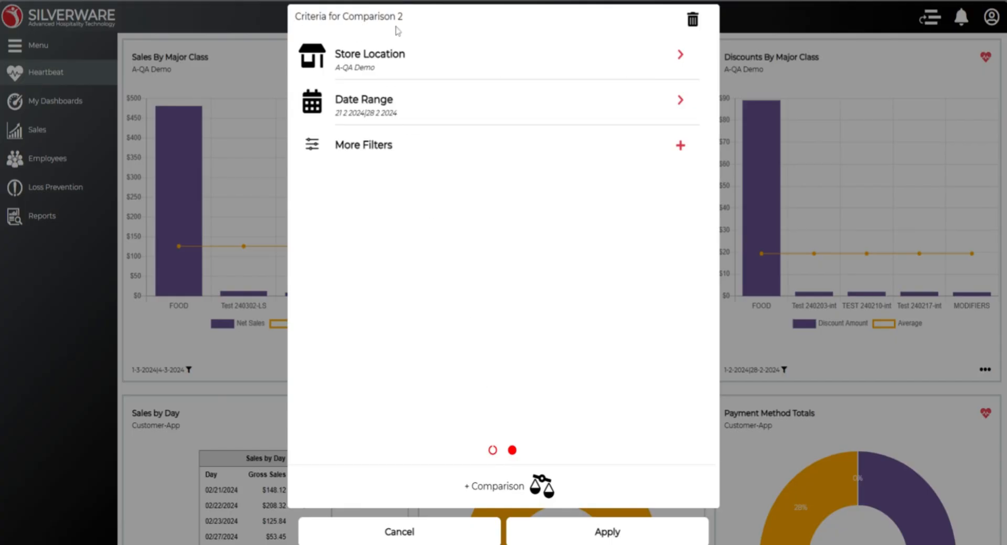
left_click(379, 117)
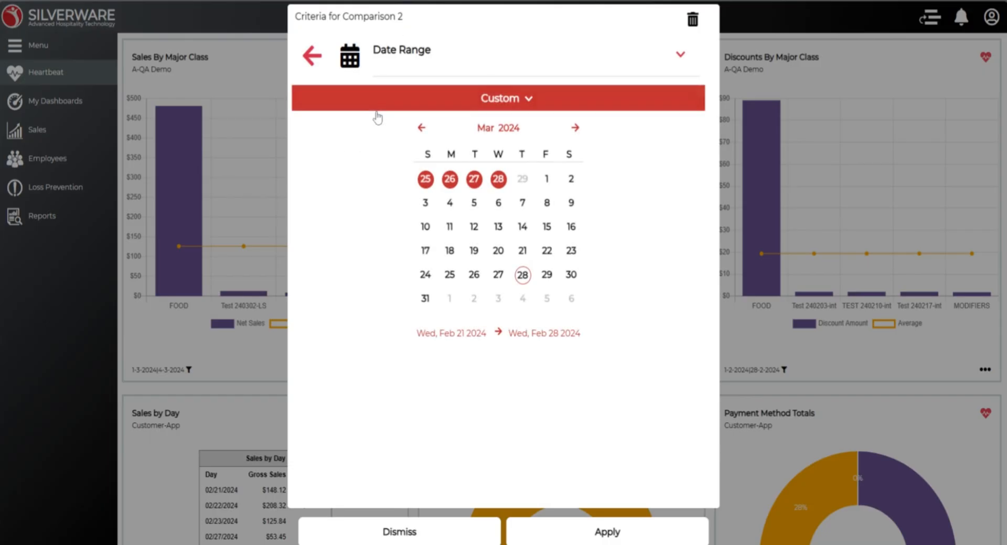
left_click(422, 128)
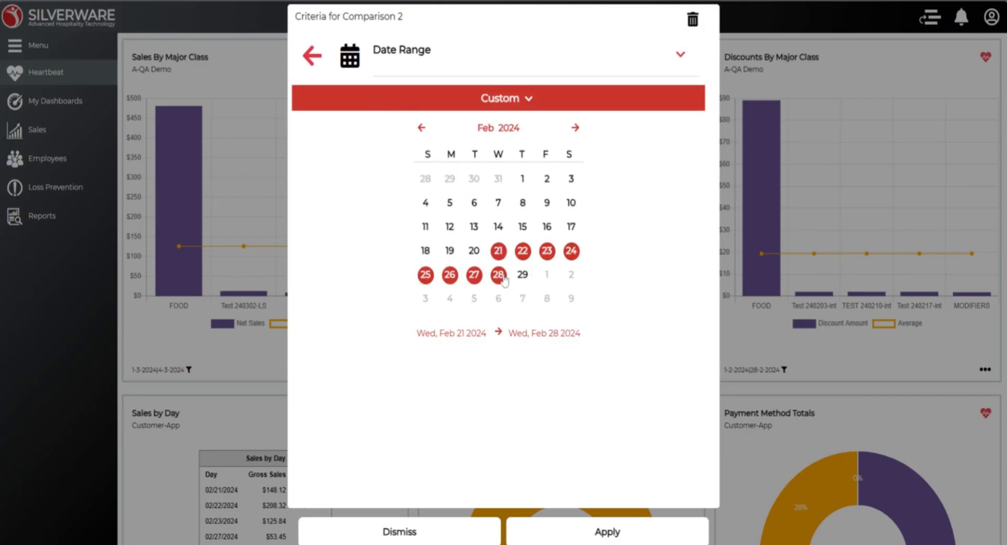
left_click(574, 129)
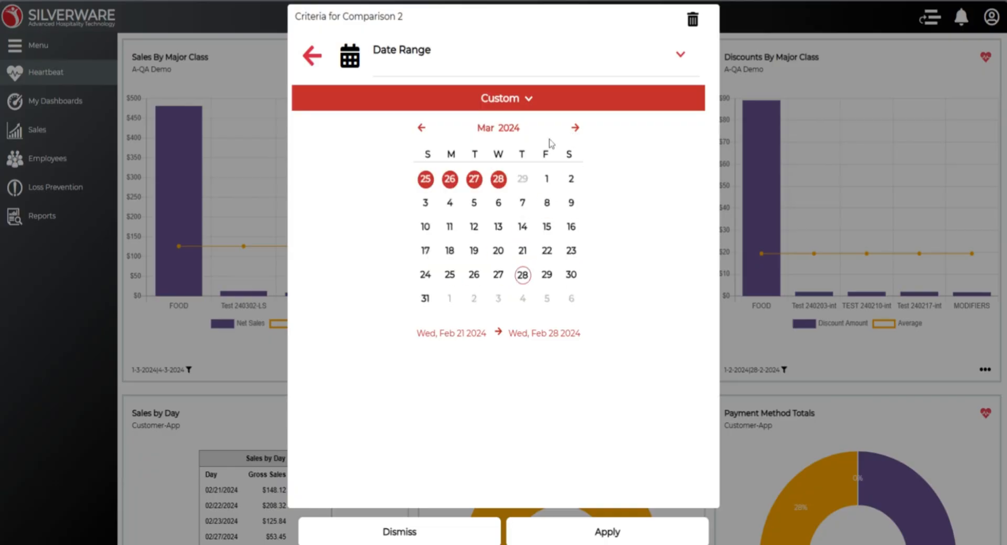
left_click(546, 179)
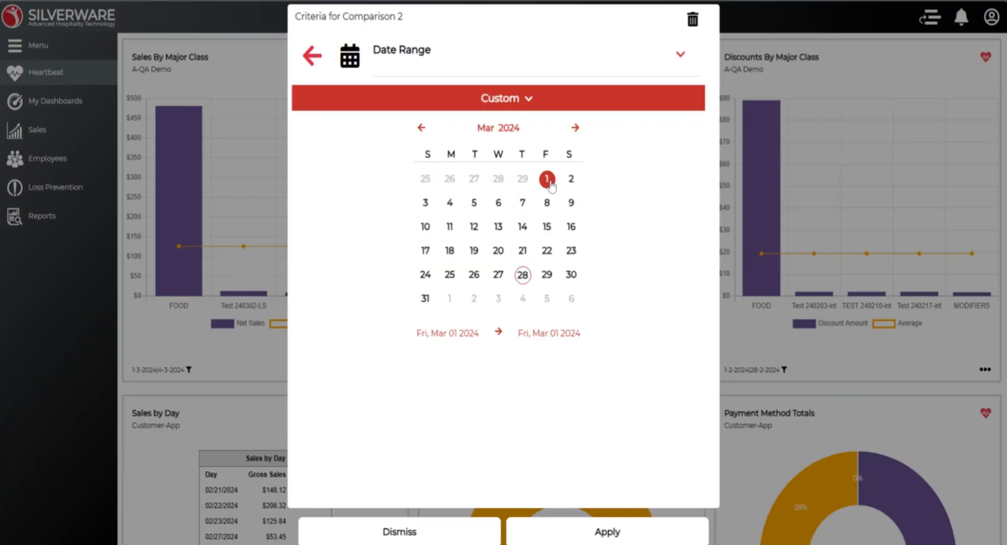
left_click(477, 206)
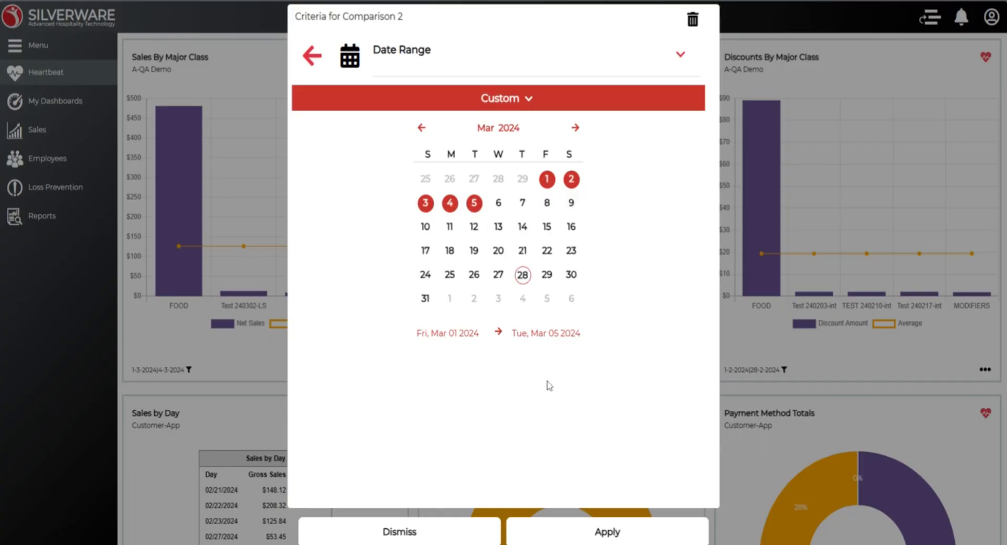
left_click(598, 532)
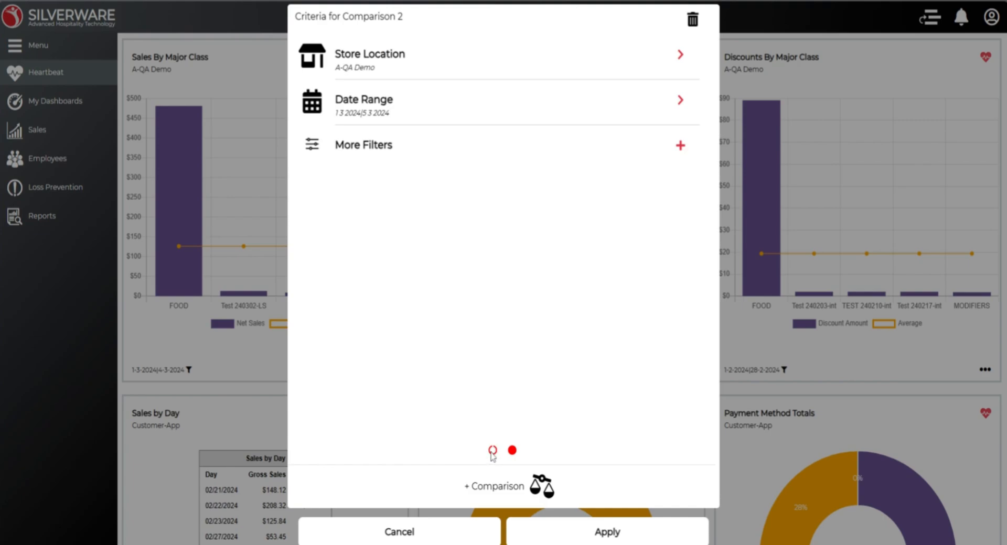
- Check both comparison criteria, apply them to the Sales By Major Class widget, and save the dashboard change
left_click(492, 450)
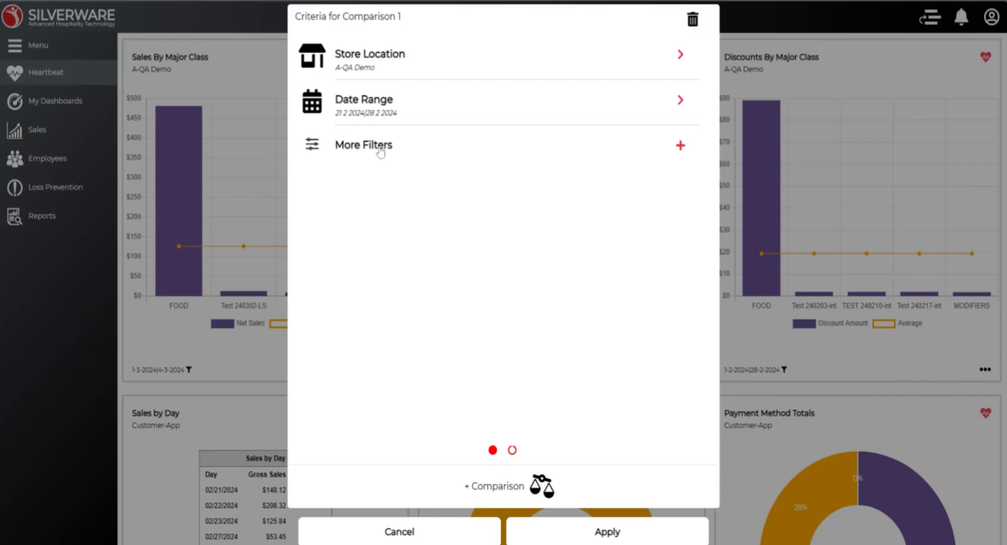
left_click(511, 450)
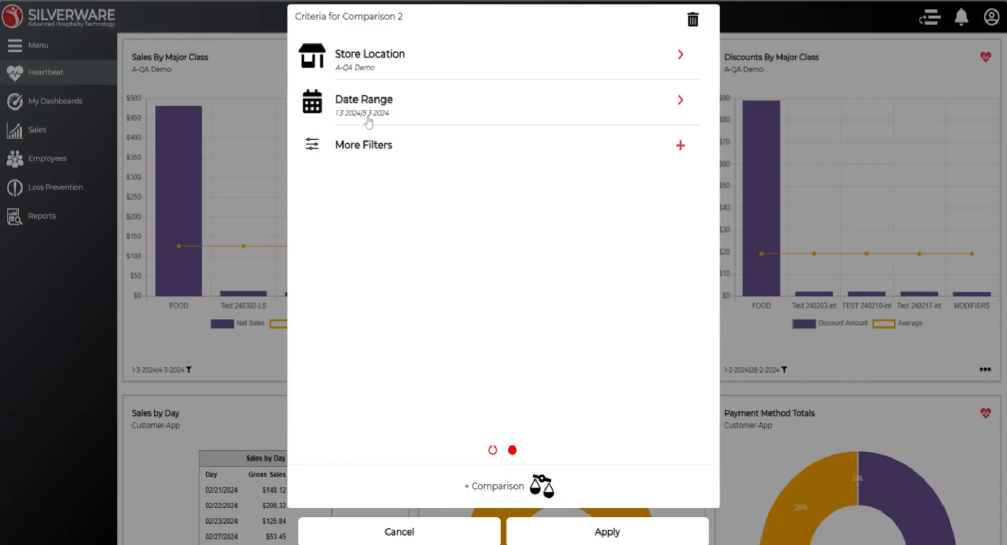
left_click(580, 533)
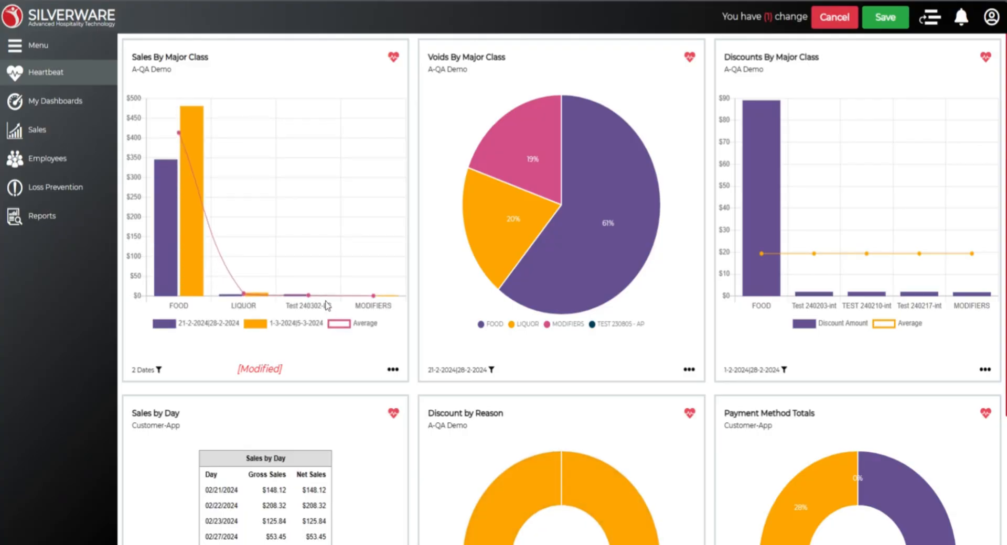
mouse_move(178, 140)
mouse_move(178, 184)
mouse_move(192, 157)
left_click(886, 17)
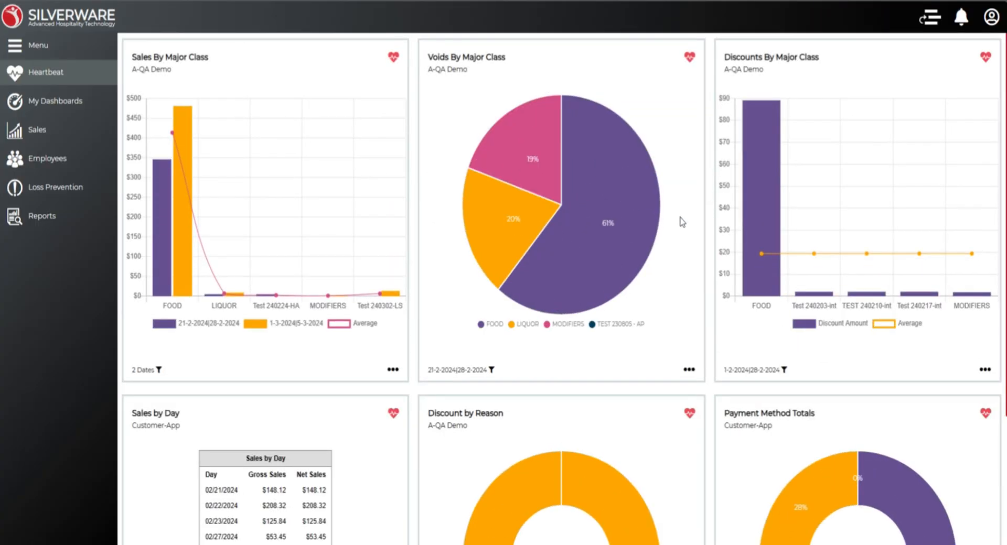
- Change the Voids By Major Class widget's graph type to Bar Chart and save the dashboard change
mouse_move(161, 186)
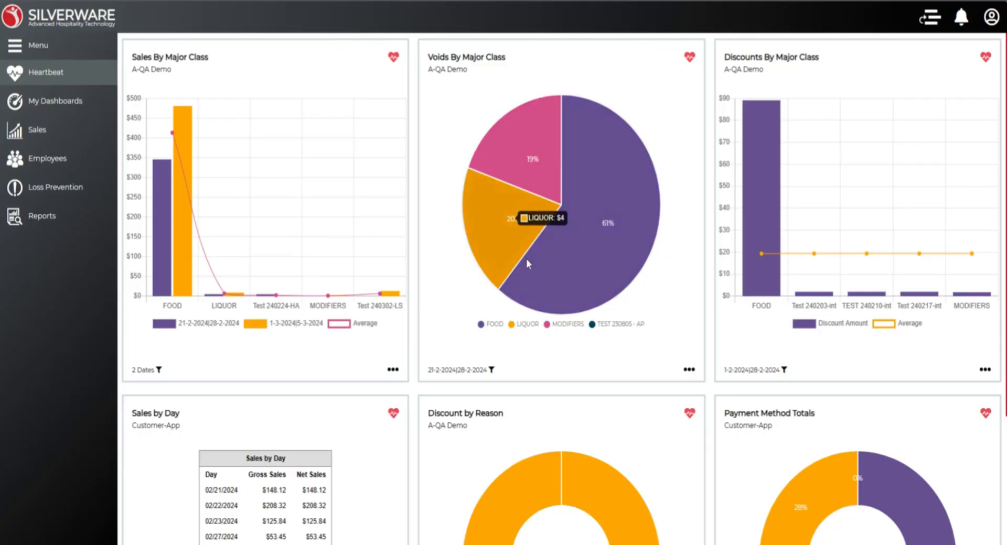
mouse_move(617, 193)
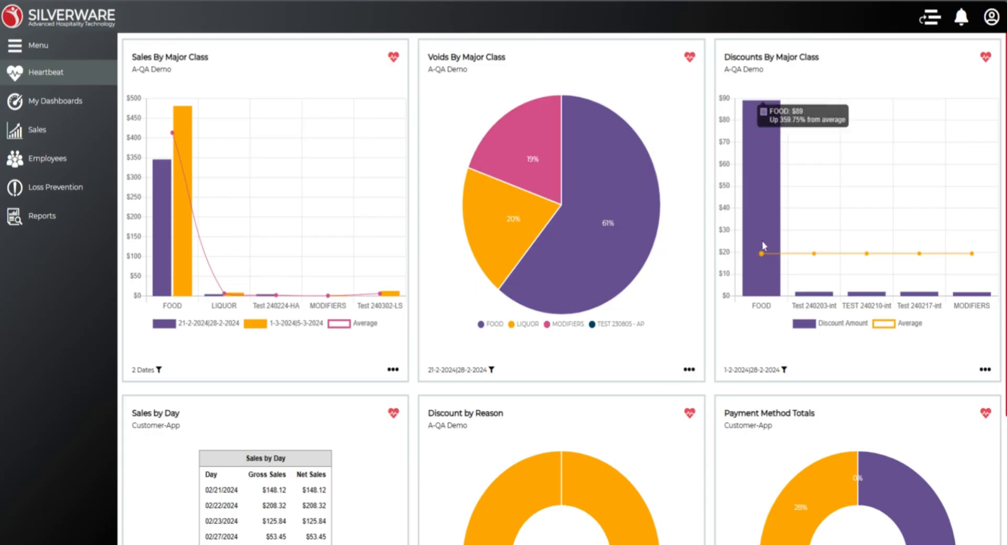
scroll(791, 272, "down", 2)
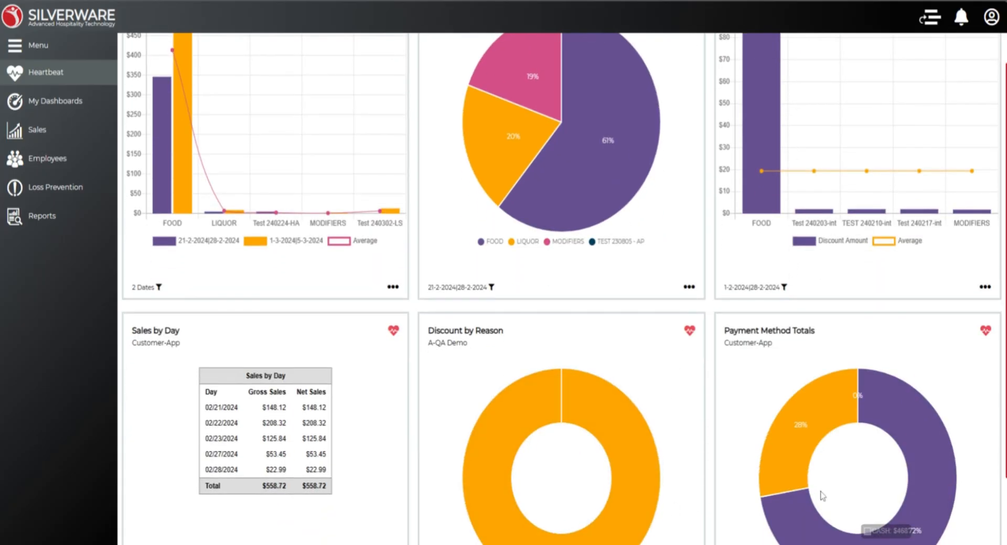
scroll(568, 441, "up", 2)
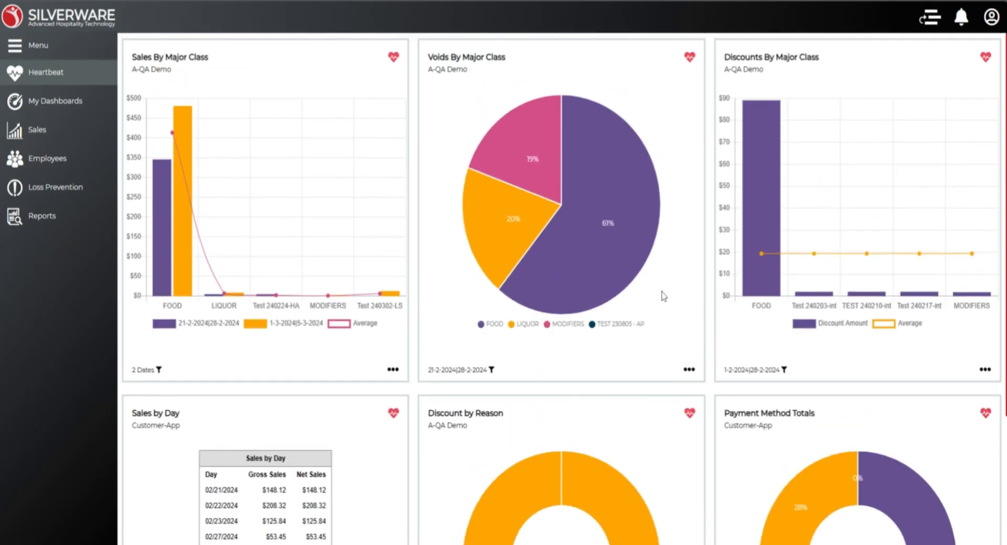
left_click(688, 370)
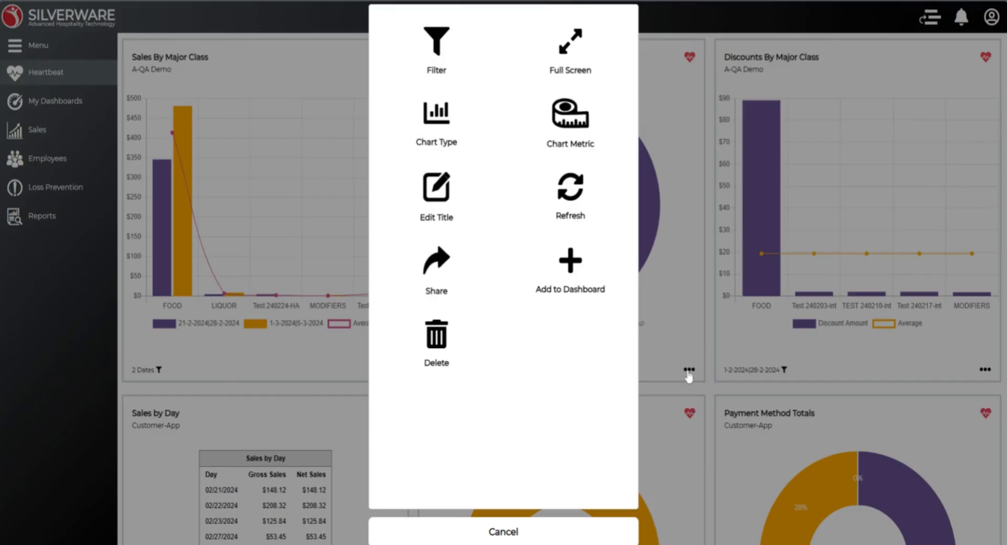
left_click(433, 125)
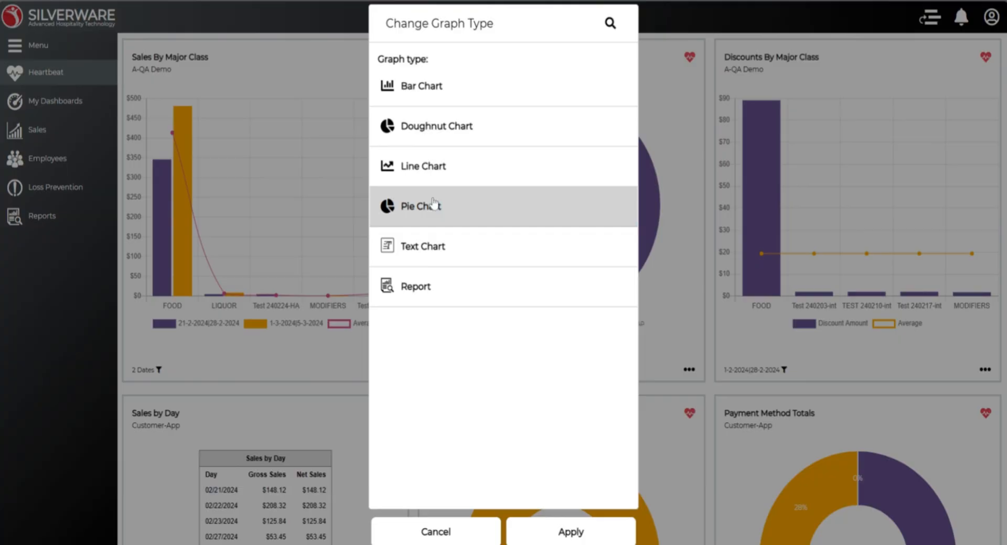
left_click(450, 90)
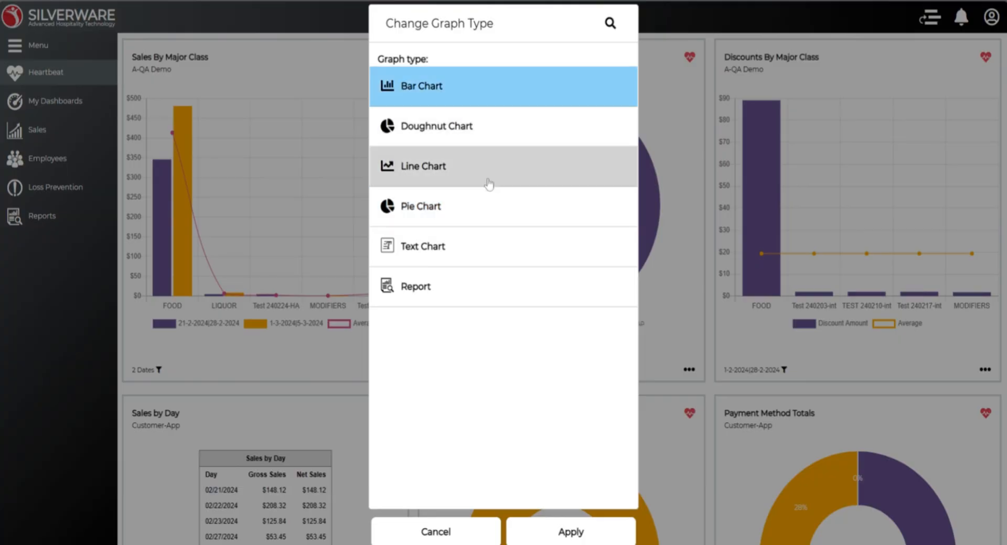
left_click(553, 534)
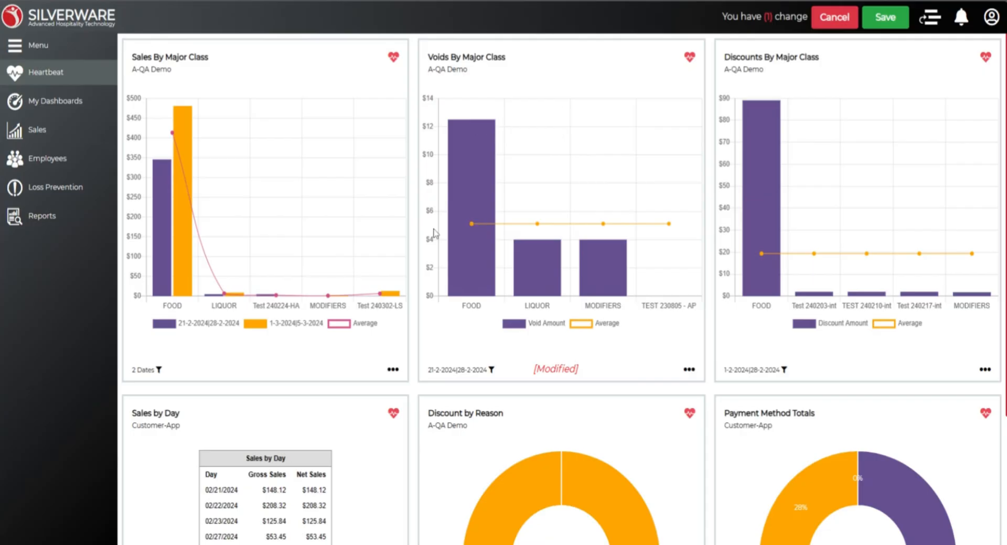
left_click(888, 19)
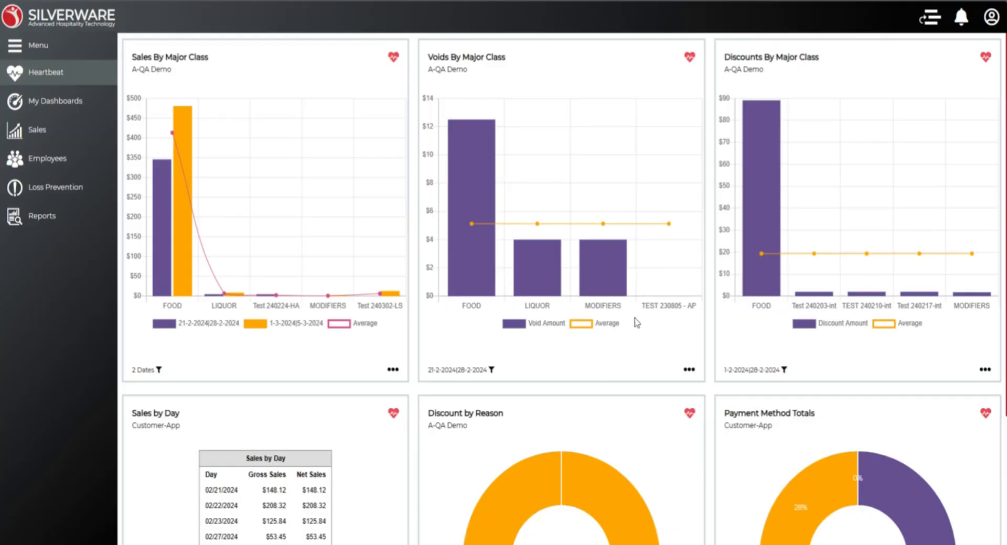
- Delete the Payment Method Totals widget from the Heartbeat dashboard and save the change
scroll(637, 321, "down", 1)
scroll(638, 322, "down", 3)
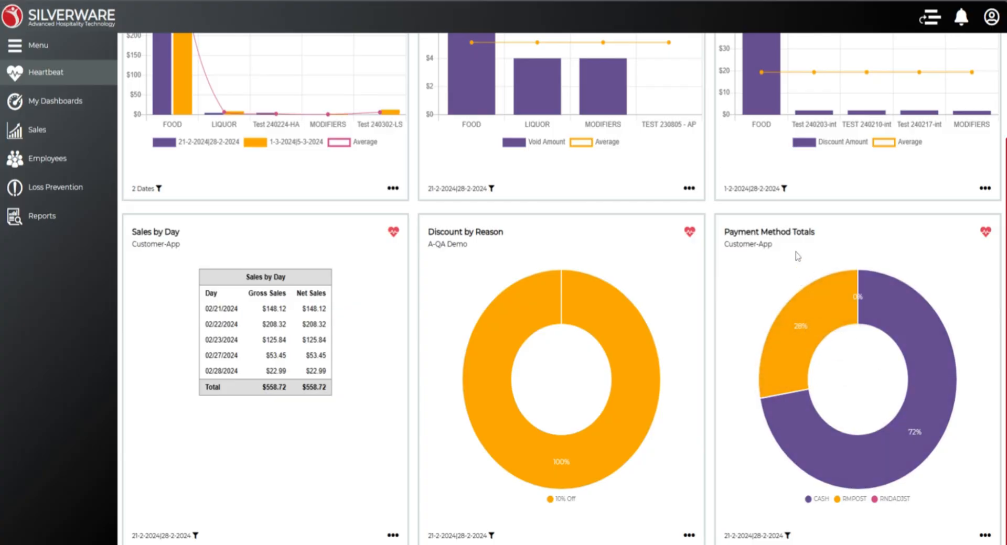
left_click(985, 233)
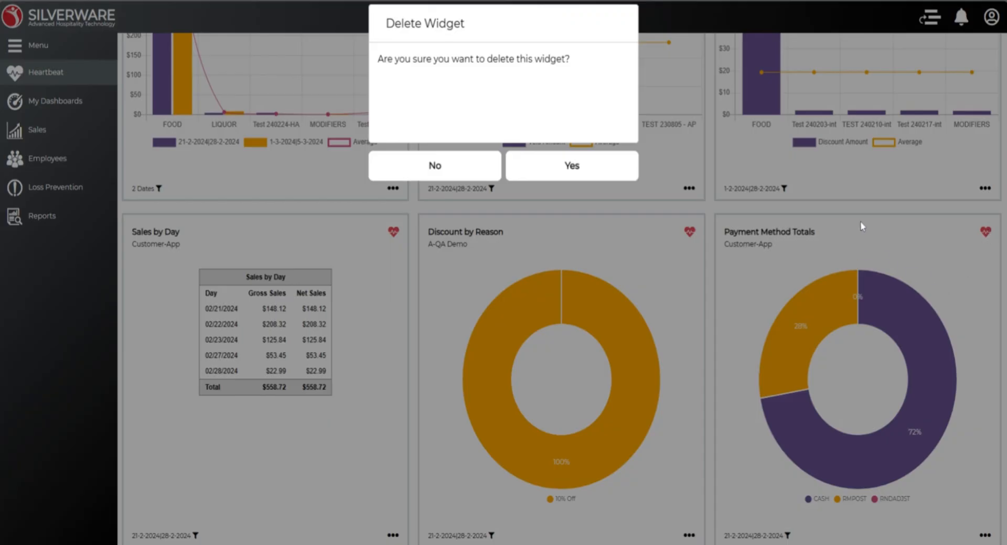
left_click(570, 167)
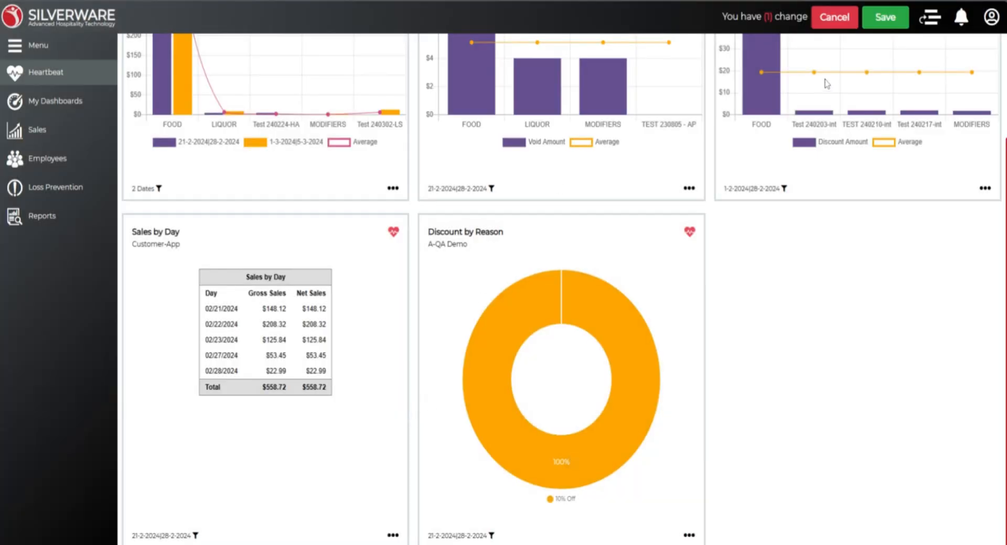
left_click(885, 18)
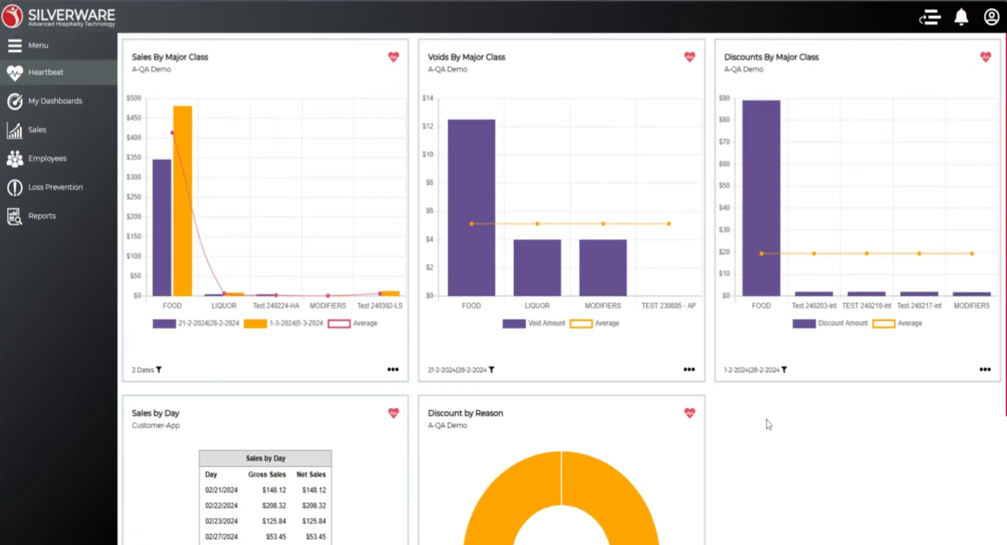
- Look over the Heartbeat dashboard's remaining widgets and open the Sales page
scroll(828, 411, "down", 3)
scroll(828, 411, "up", 3)
left_click(42, 132)
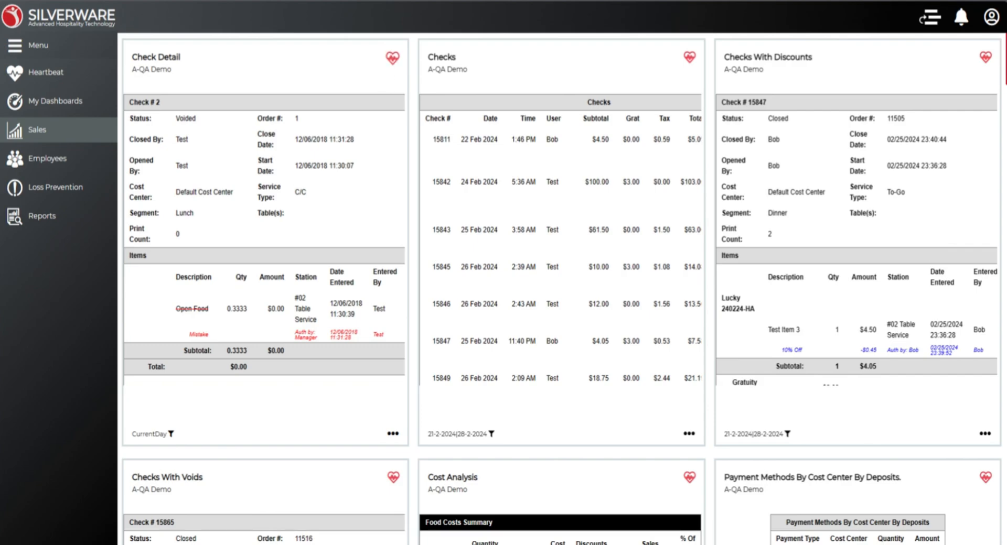
- Add the Check Detail widget from the Sales page to the Heartbeat dashboard
left_click(395, 60)
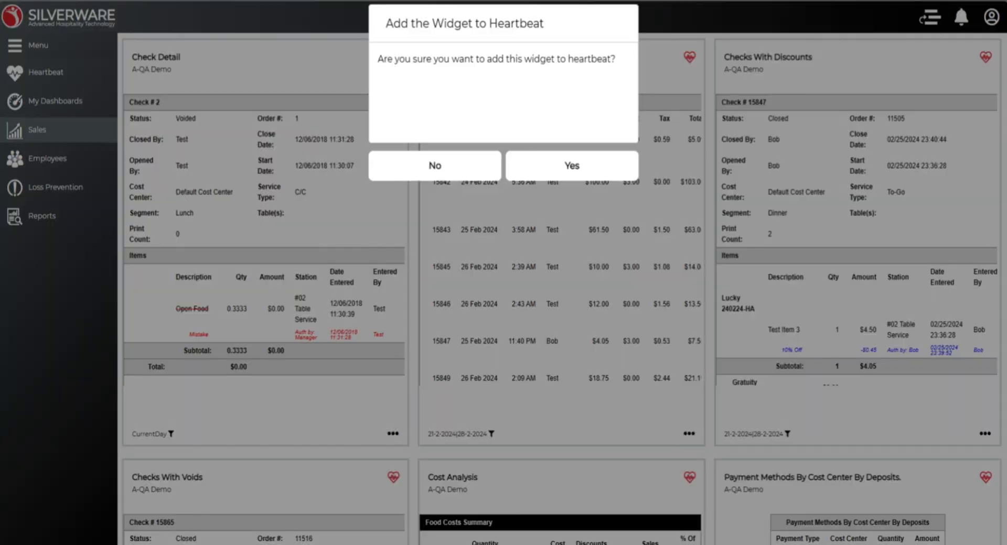
left_click(559, 167)
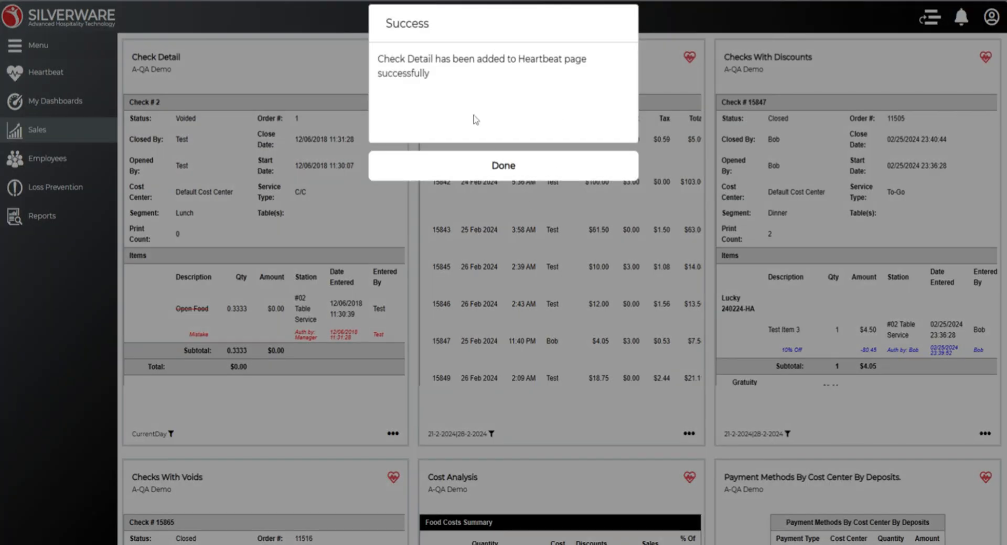
left_click(490, 166)
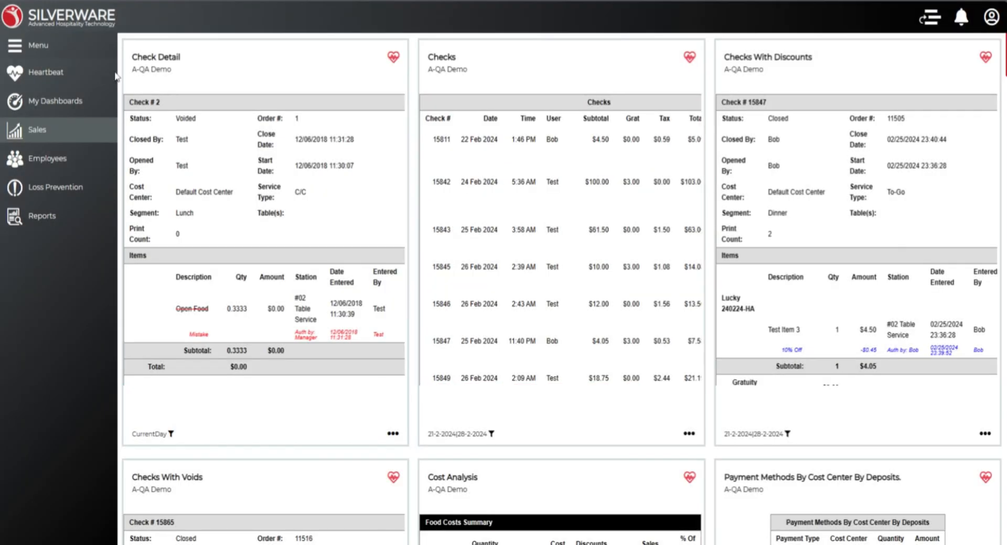
- Open the Heartbeat dashboard and examine the added Check Detail widget alongside the existing widgets
left_click(58, 76)
scroll(832, 427, "down", 3)
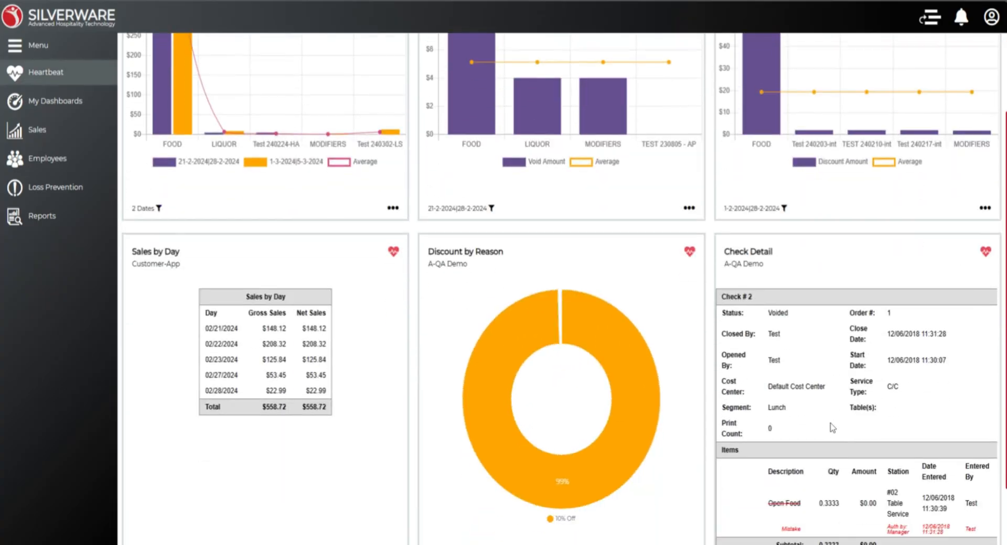
scroll(845, 336, "down", 2)
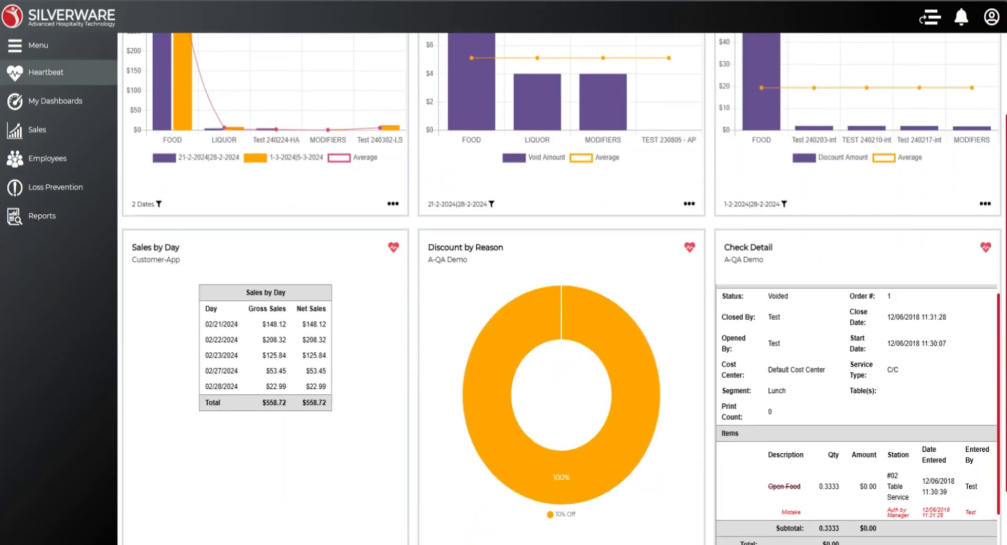
scroll(839, 335, "up", 1)
scroll(796, 255, "down", 2)
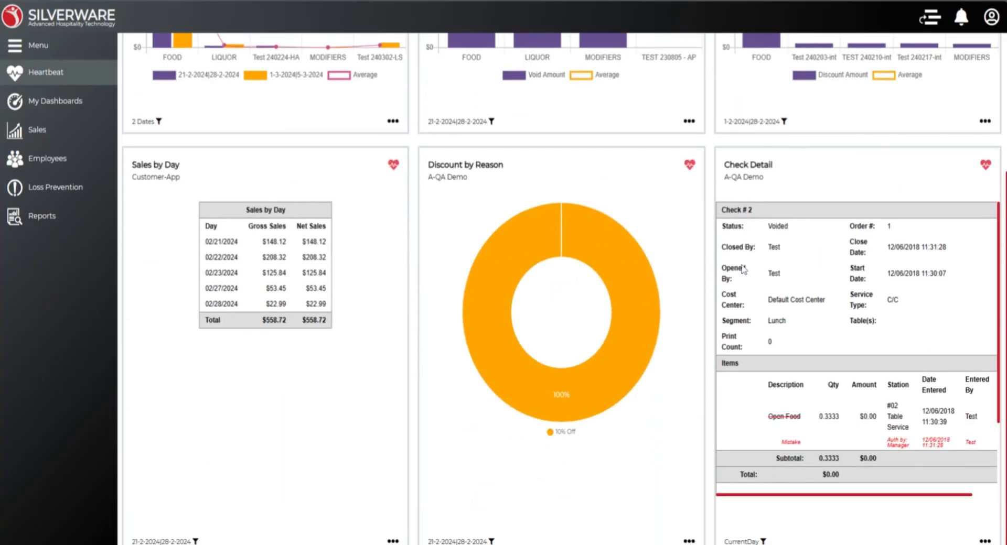
scroll(850, 246, "up", 5)
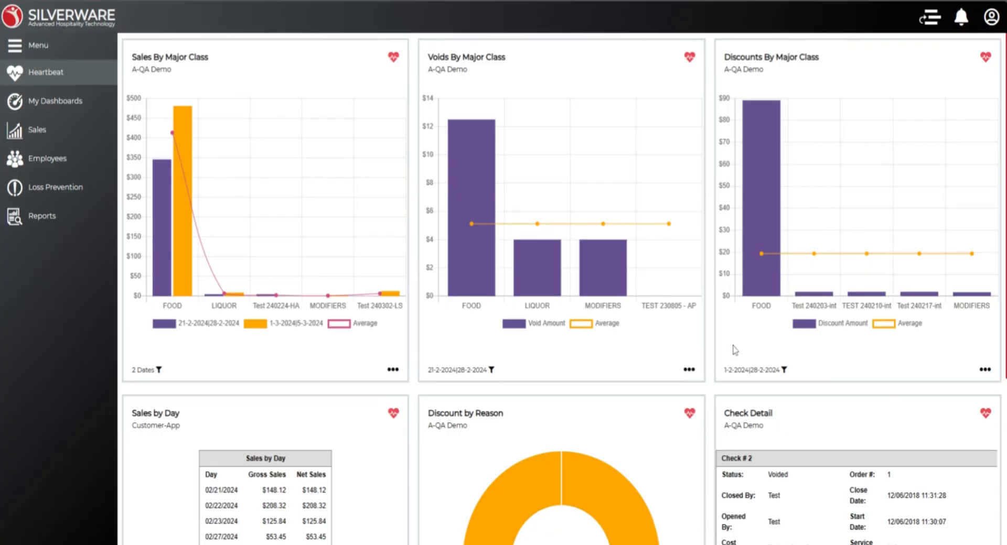
scroll(739, 346, "down", 5)
scroll(735, 350, "up", 5)
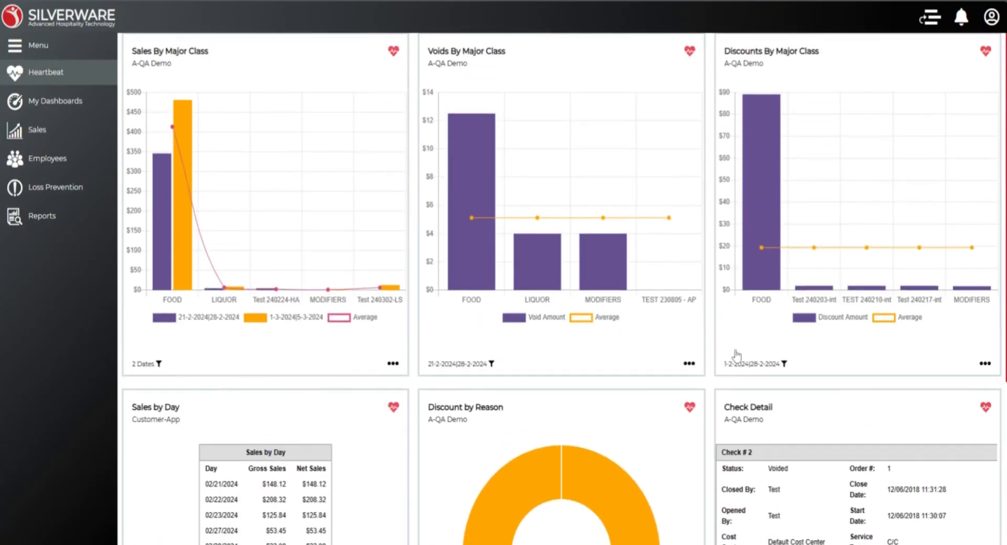
- Create a custom dashboard named "My New Dashboard"
left_click(43, 105)
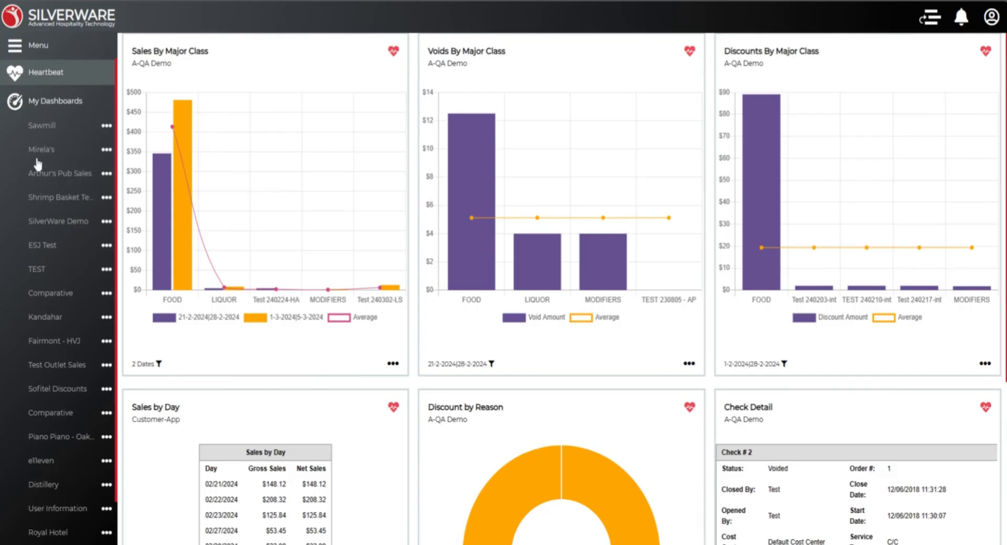
scroll(39, 173, "down", 3)
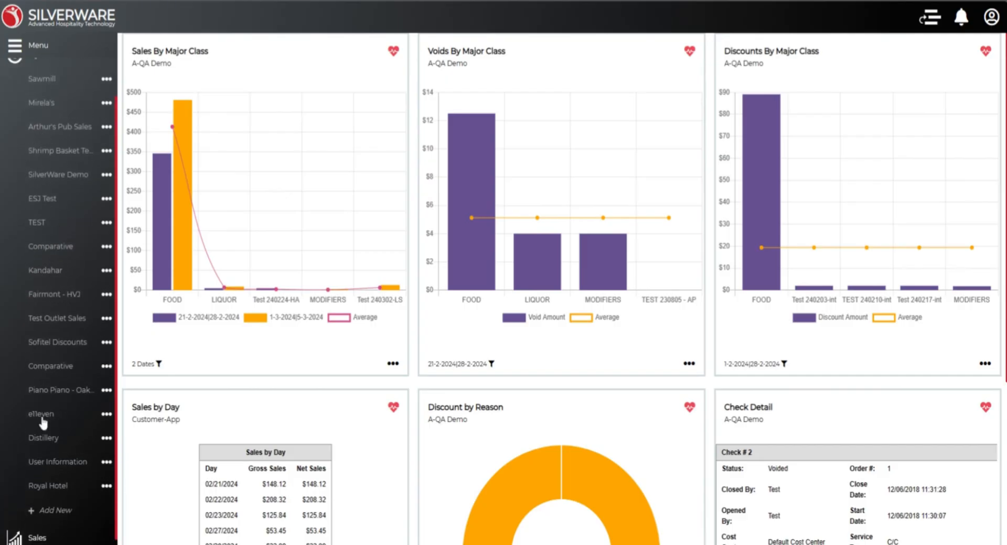
left_click(48, 518)
left_click(385, 87)
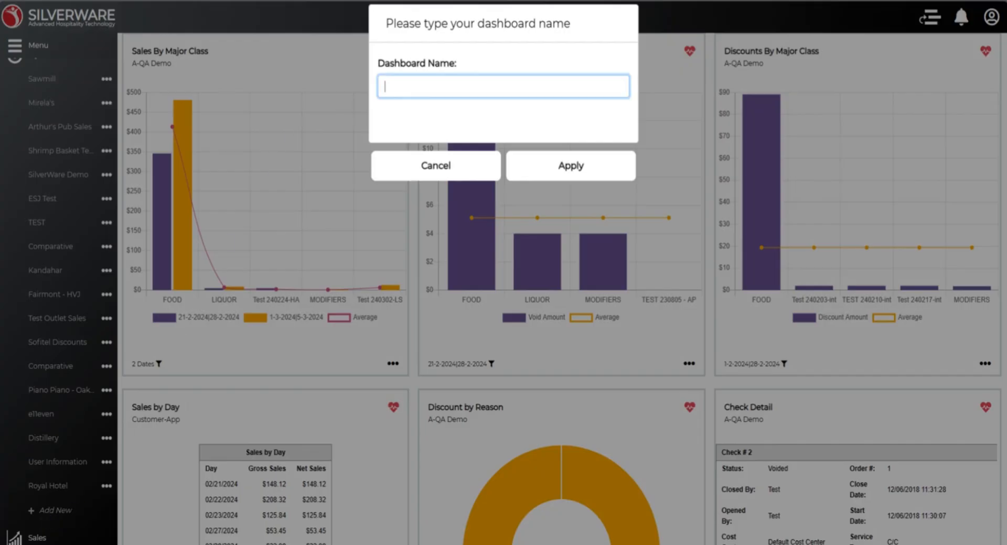
type("My New Dashboard")
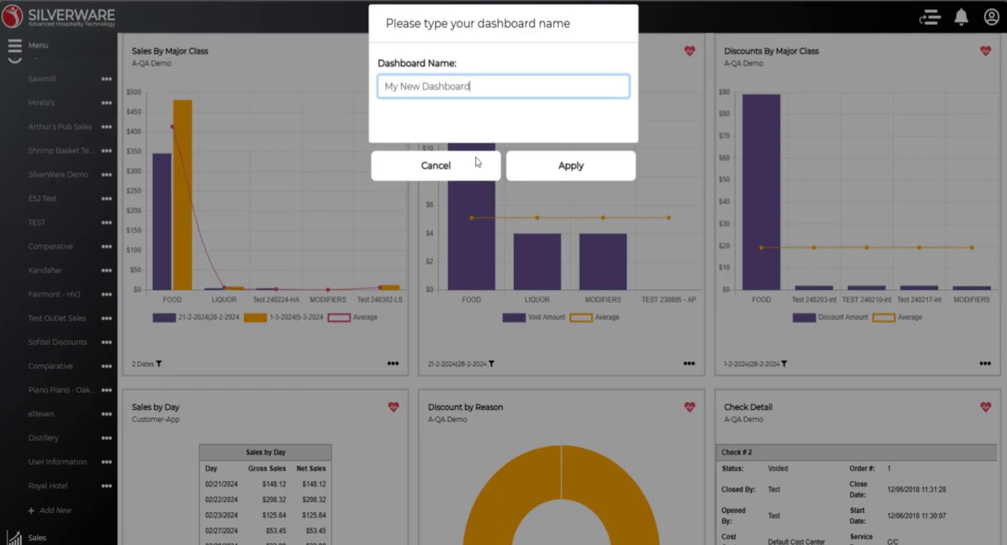
left_click(573, 173)
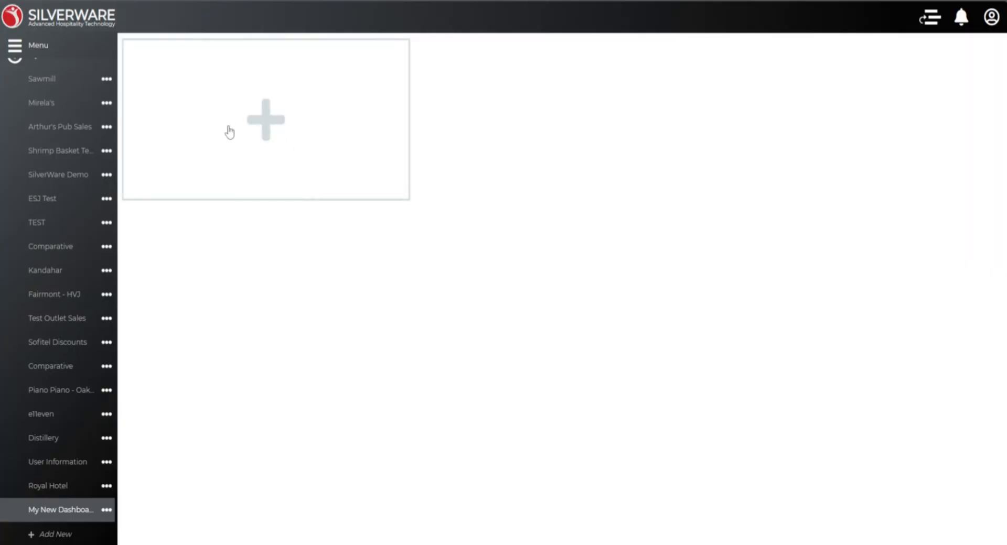
- Add a Sales by Day widget for the A-QA Demo store to My New Dashboard
left_click(270, 125)
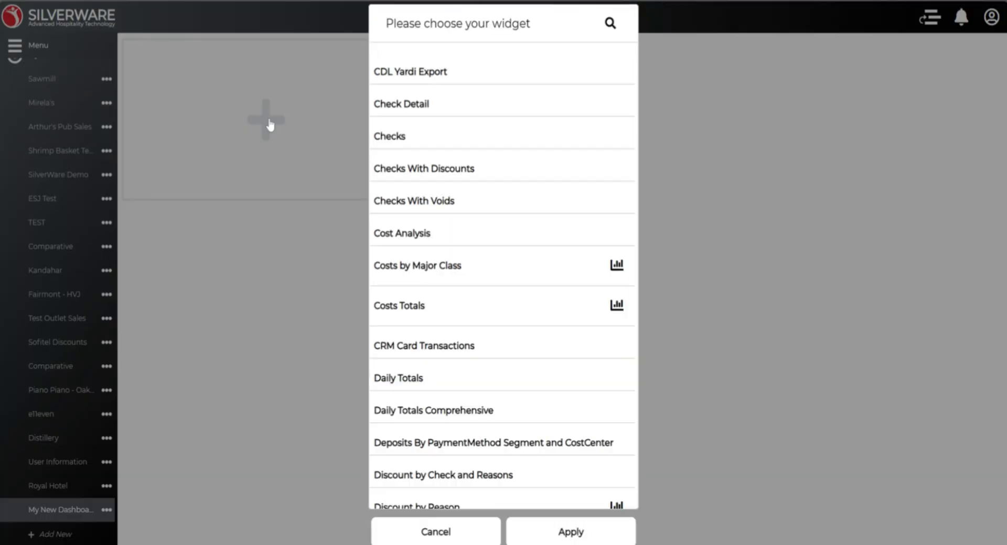
scroll(519, 79, "down", 5)
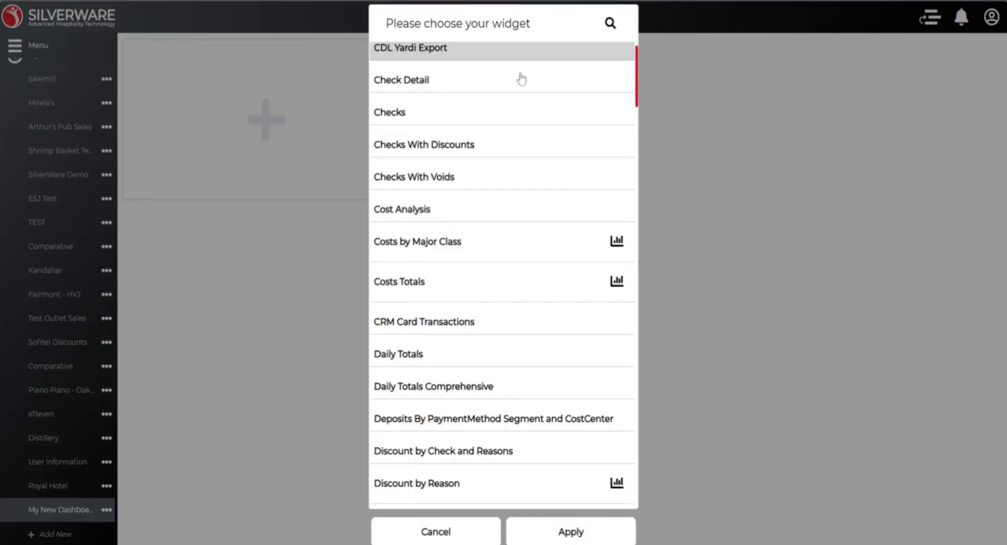
scroll(519, 84, "down", 15)
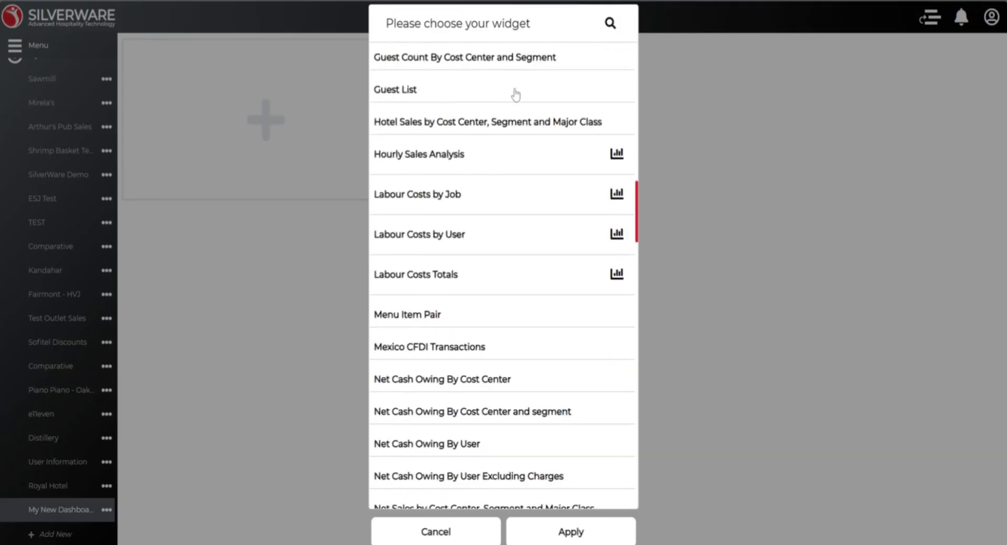
scroll(516, 96, "down", 4)
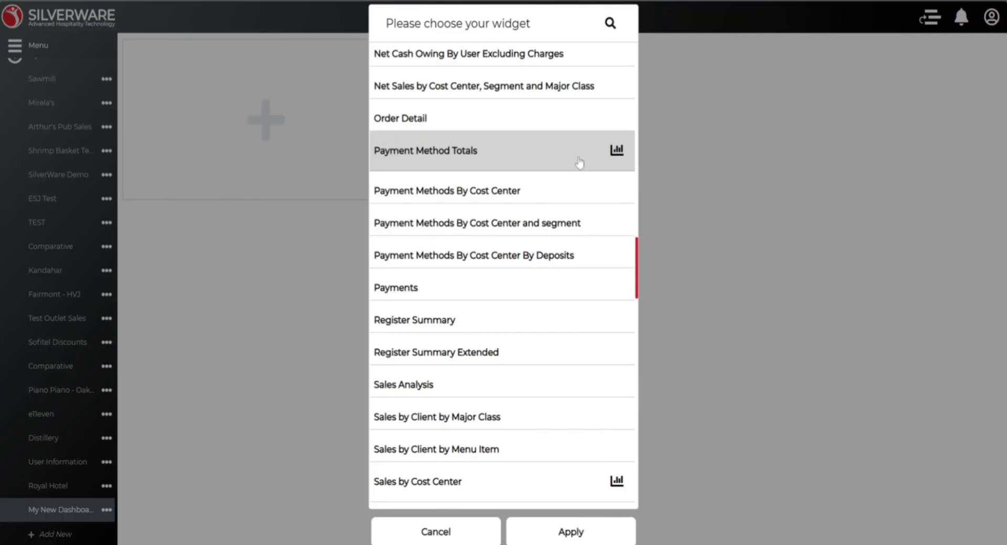
scroll(592, 221, "down", 2)
scroll(591, 220, "down", 3)
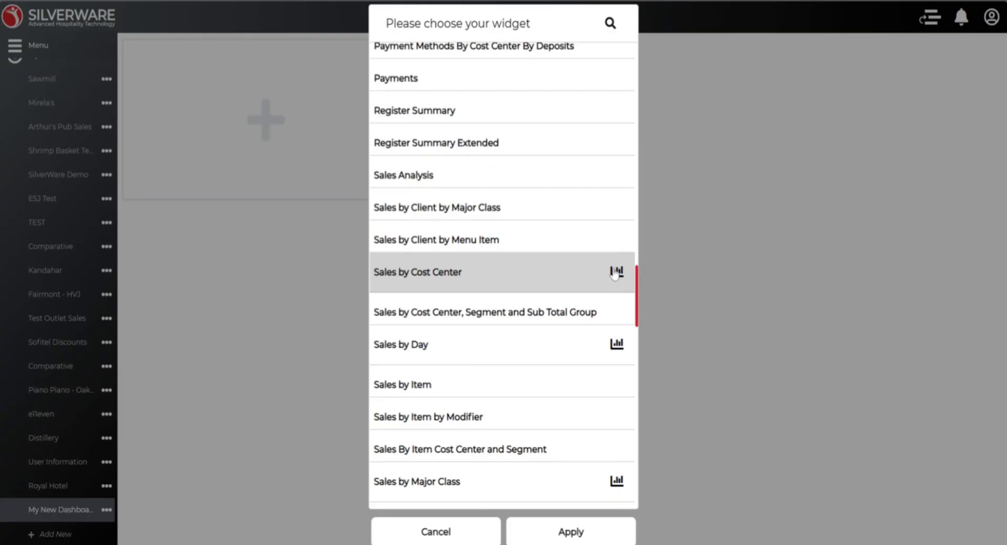
scroll(624, 273, "down", 2)
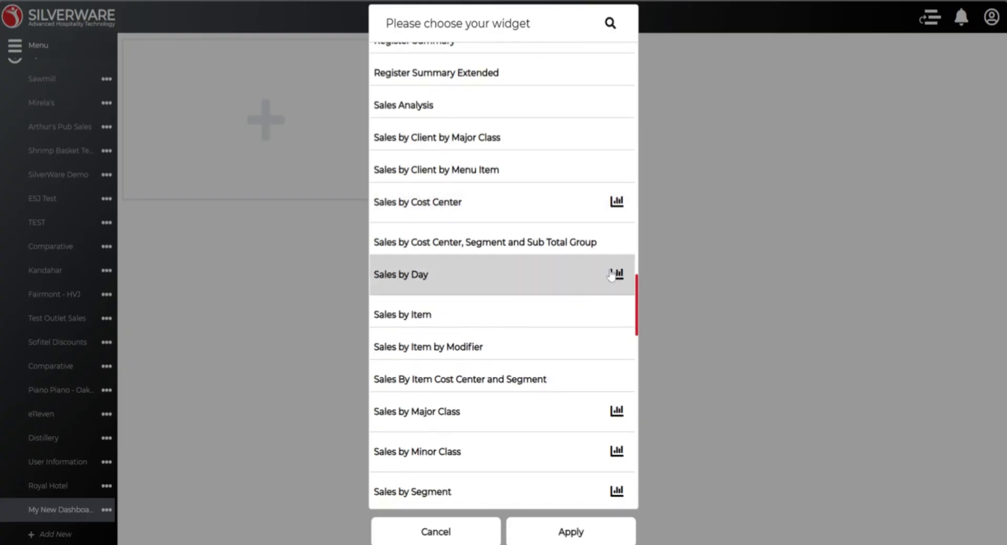
left_click(574, 279)
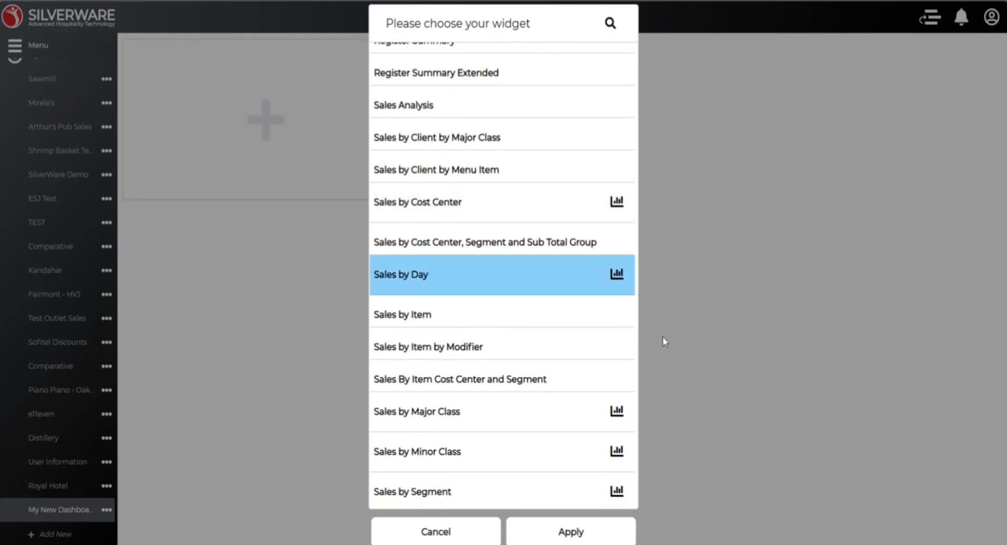
left_click(571, 534)
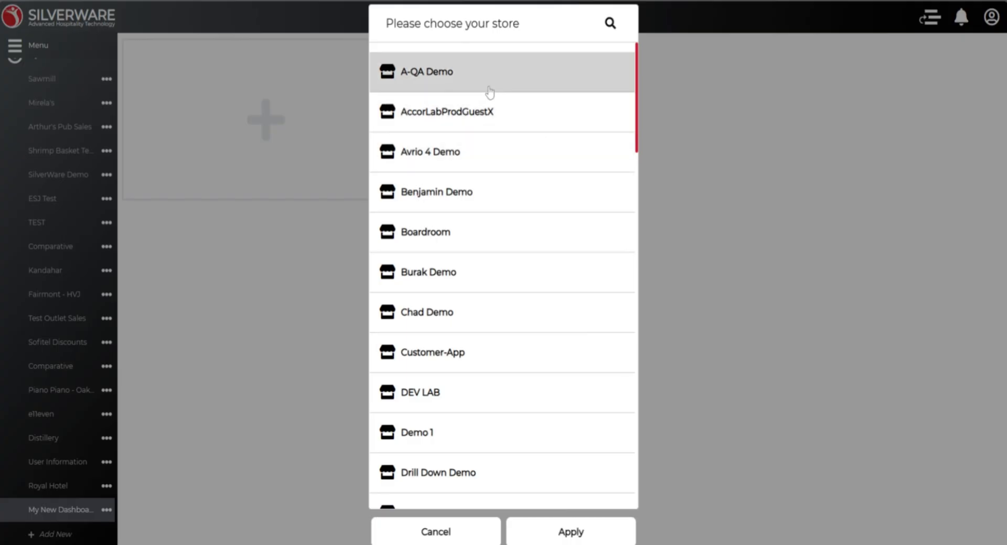
left_click(445, 83)
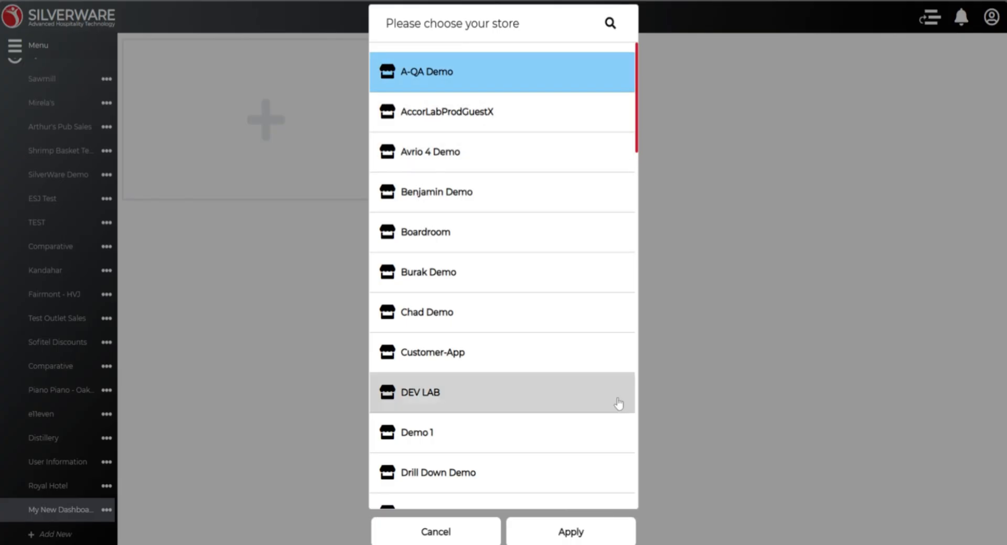
left_click(562, 535)
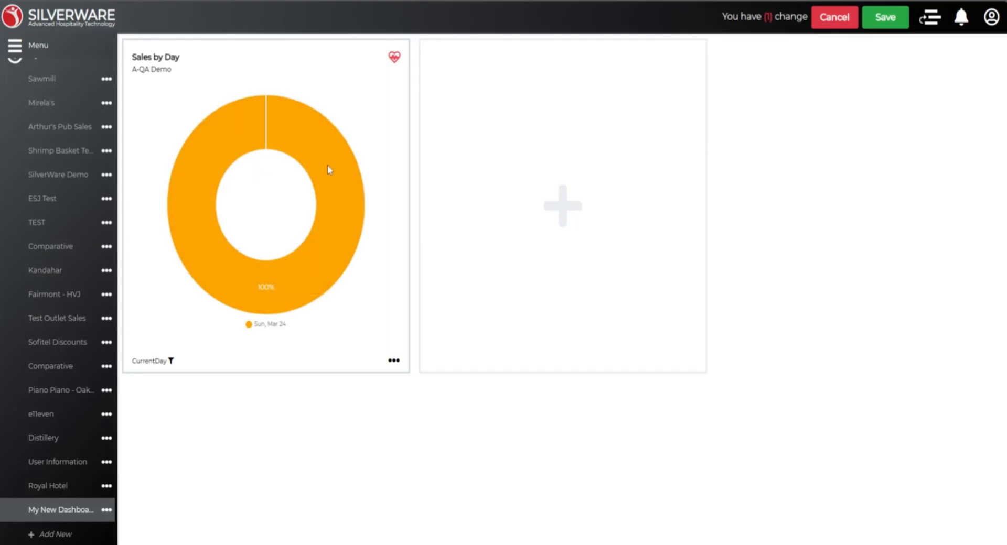
- Set the Sales by Day widget's date range to Previous Week and save the dashboard changes
left_click(168, 361)
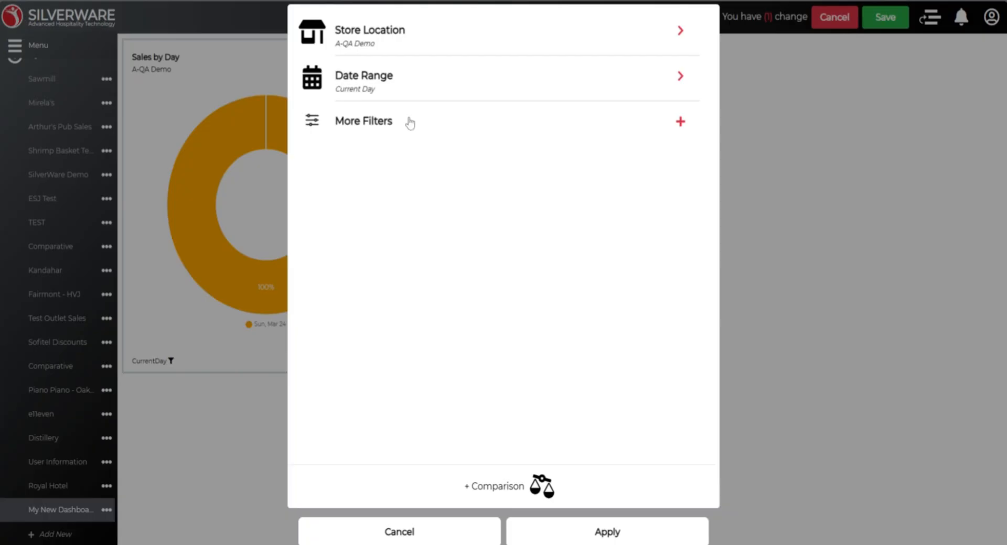
left_click(367, 88)
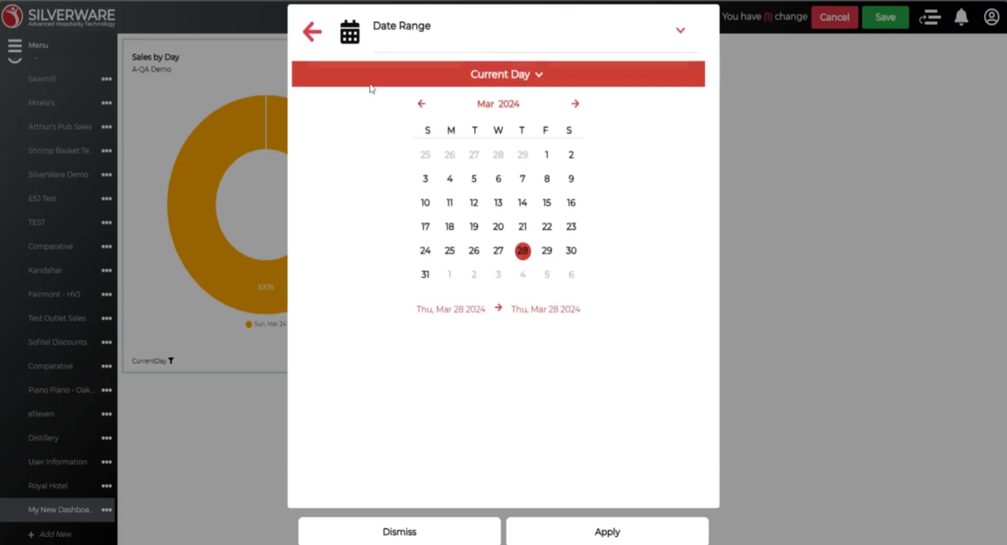
left_click(538, 77)
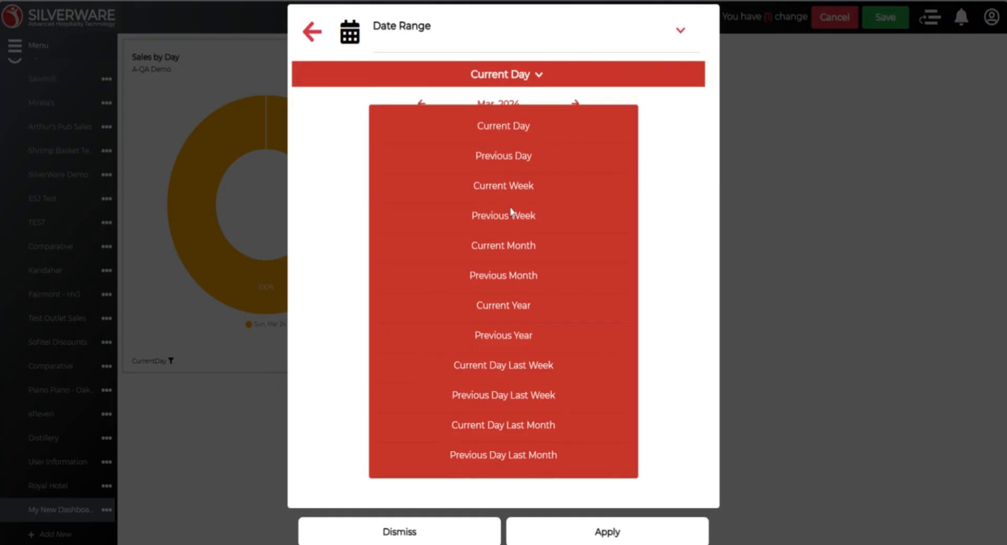
left_click(507, 220)
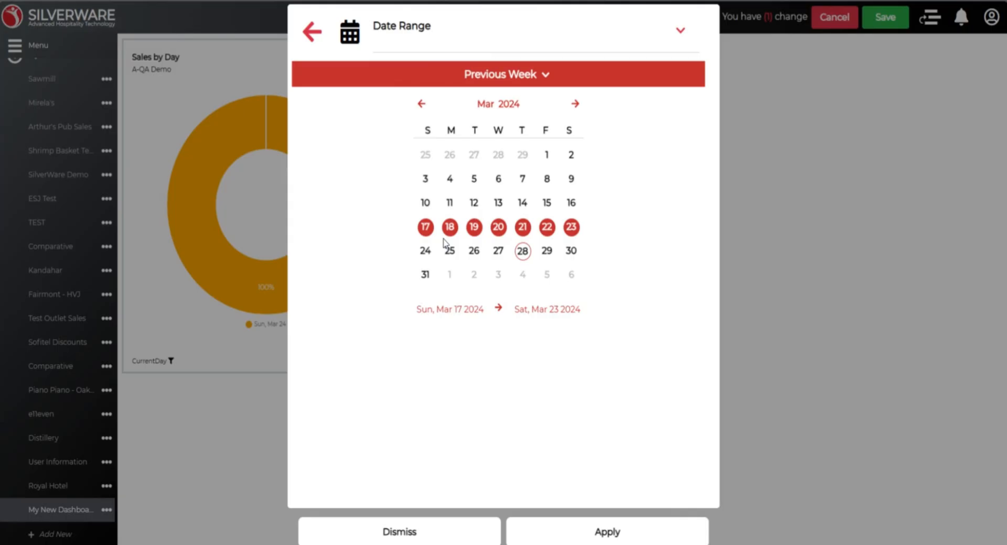
left_click(606, 532)
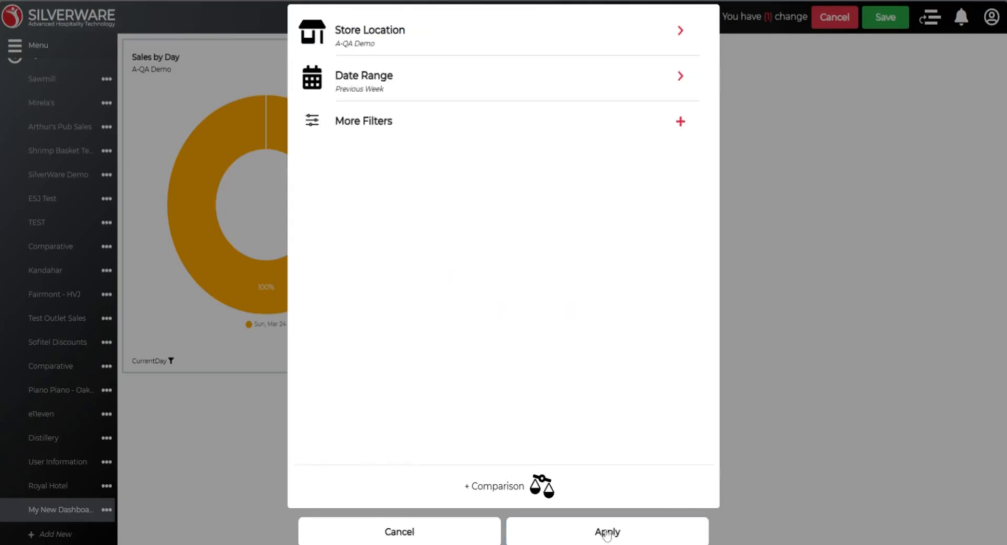
left_click(606, 532)
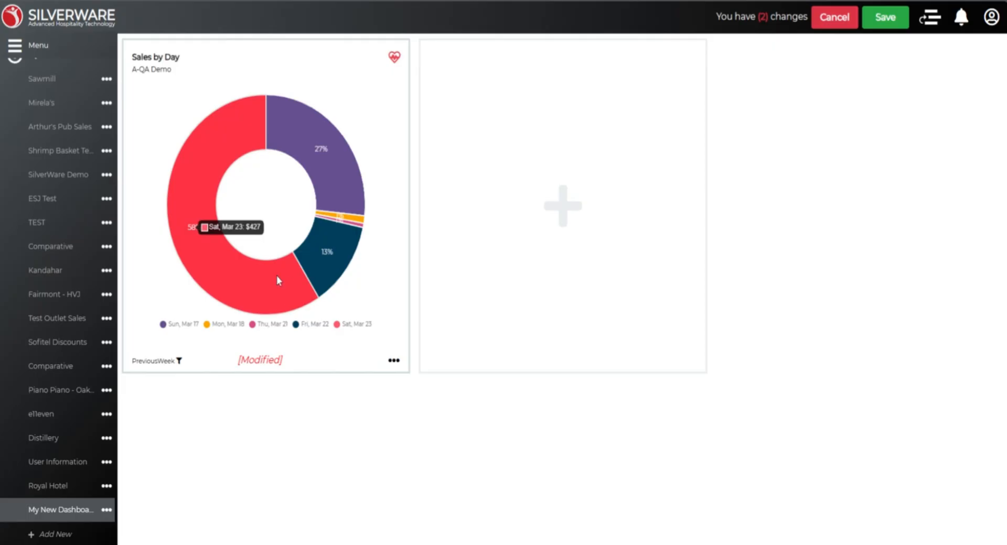
left_click(884, 19)
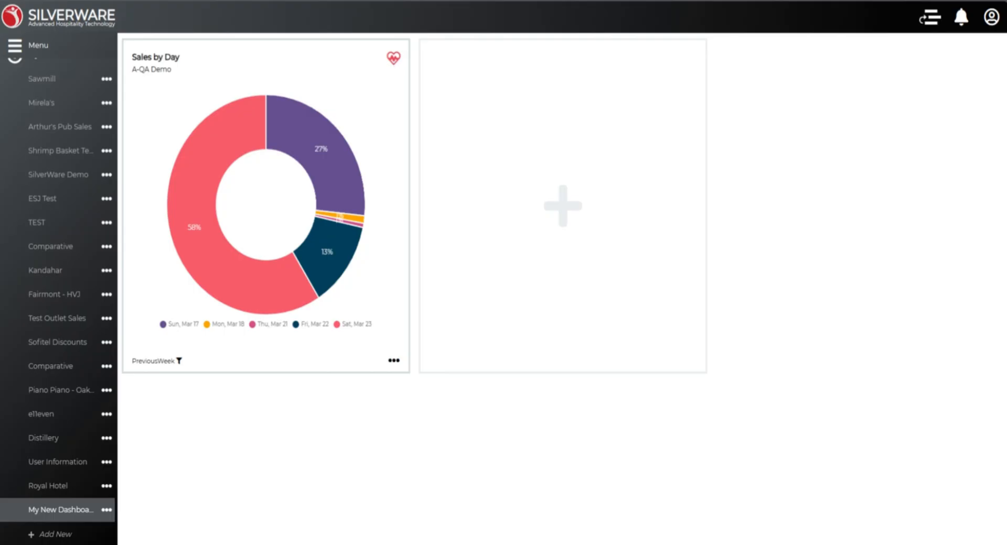
- Add the Sales by Day widget from My New Dashboard to the Heartbeat dashboard
left_click(393, 60)
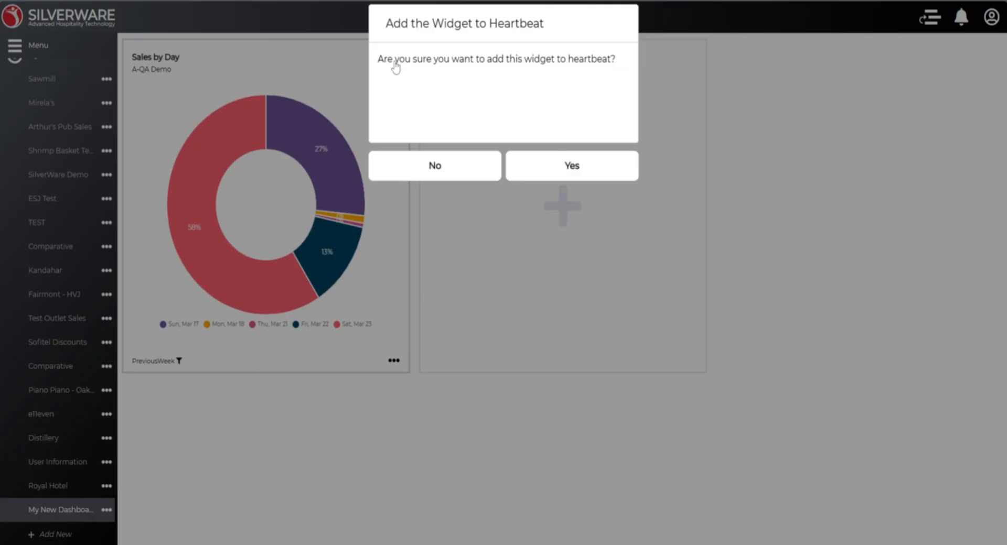
left_click(566, 179)
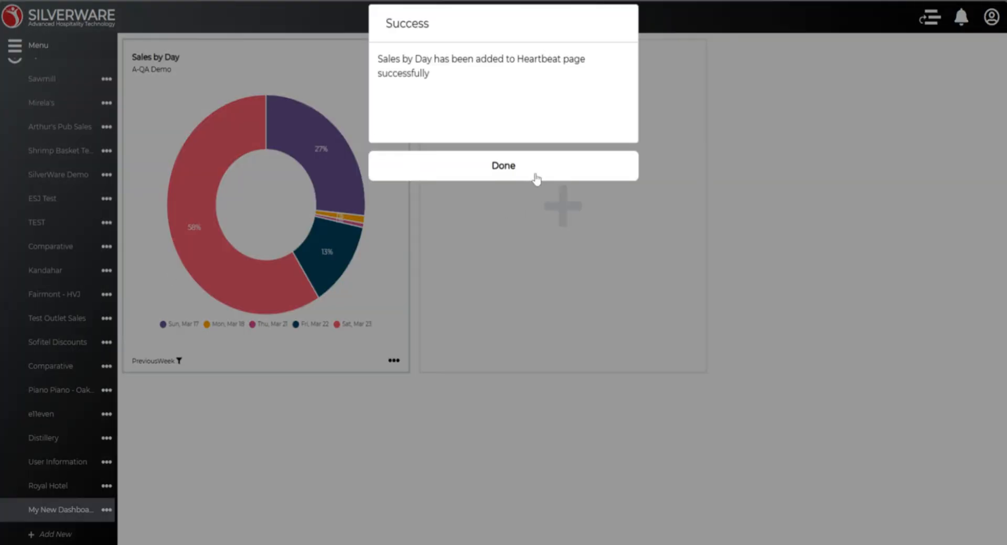
left_click(536, 177)
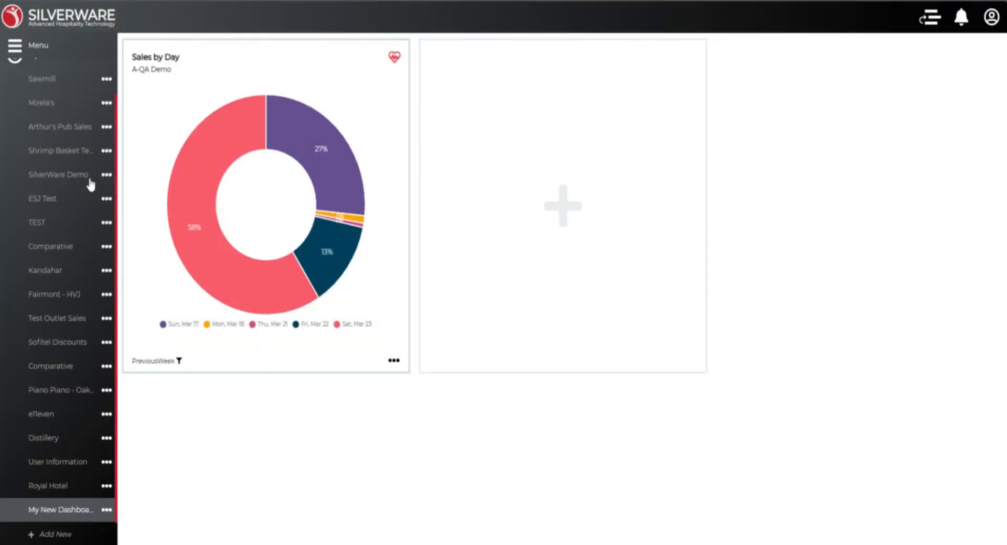
- Collapse the custom dashboards list, return to the Heartbeat dashboard and view the A-QA Demo Sales by Day widget
scroll(86, 187, "up", 1)
left_click(74, 105)
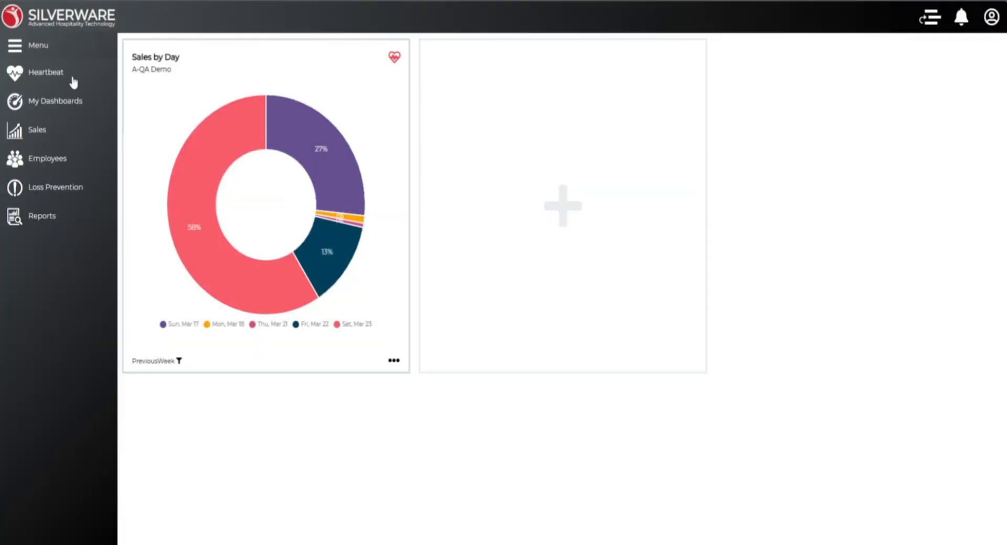
left_click(73, 79)
scroll(530, 231, "down", 3)
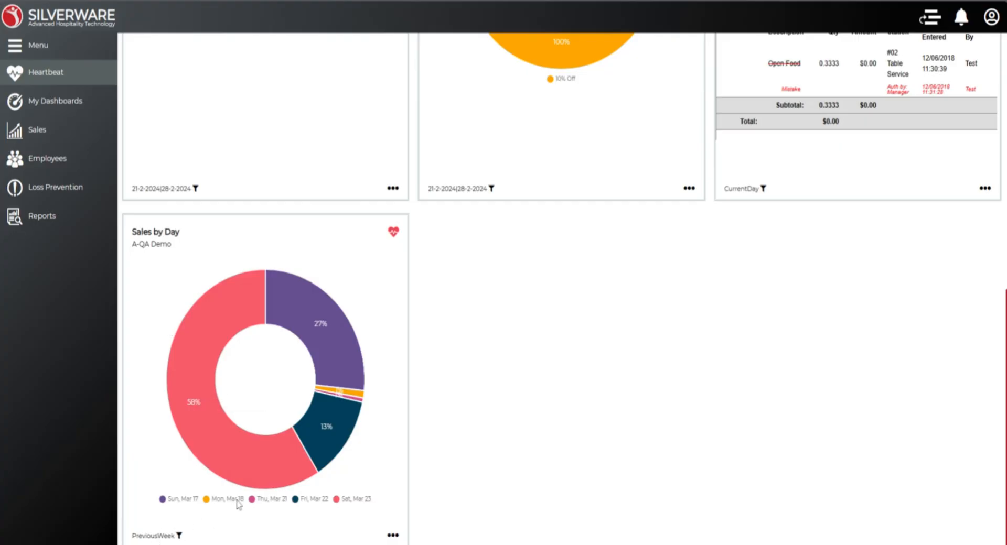
- Change the Heartbeat dashboard's A-QA Demo Sales by Day widget to a Line Chart and save the change
left_click(393, 535)
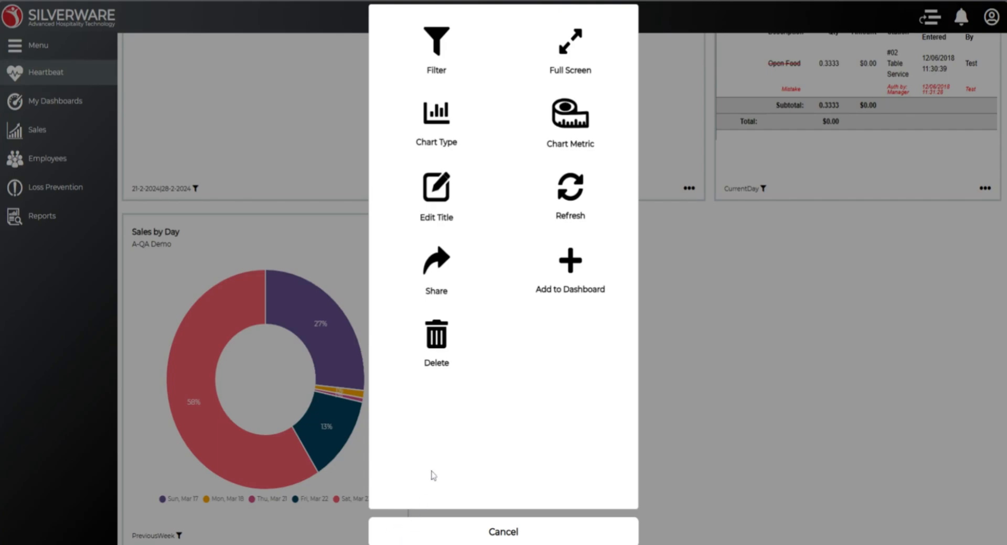
left_click(439, 122)
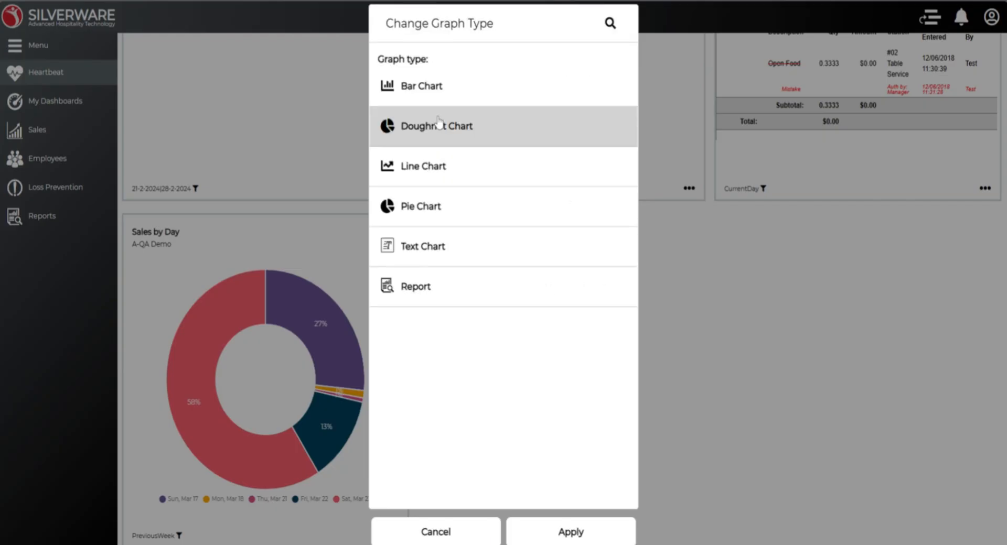
left_click(444, 166)
left_click(568, 533)
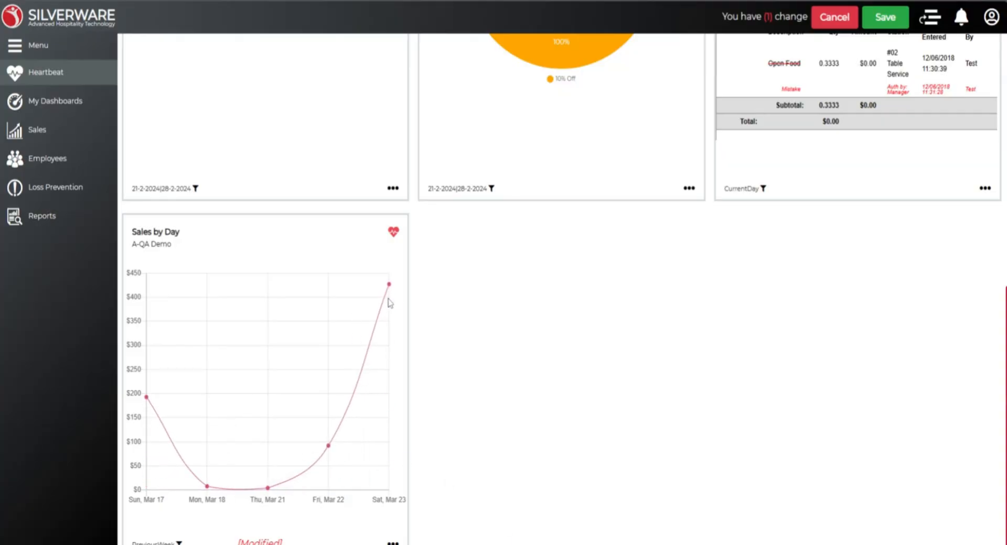
scroll(396, 305, "down", 1)
left_click(885, 17)
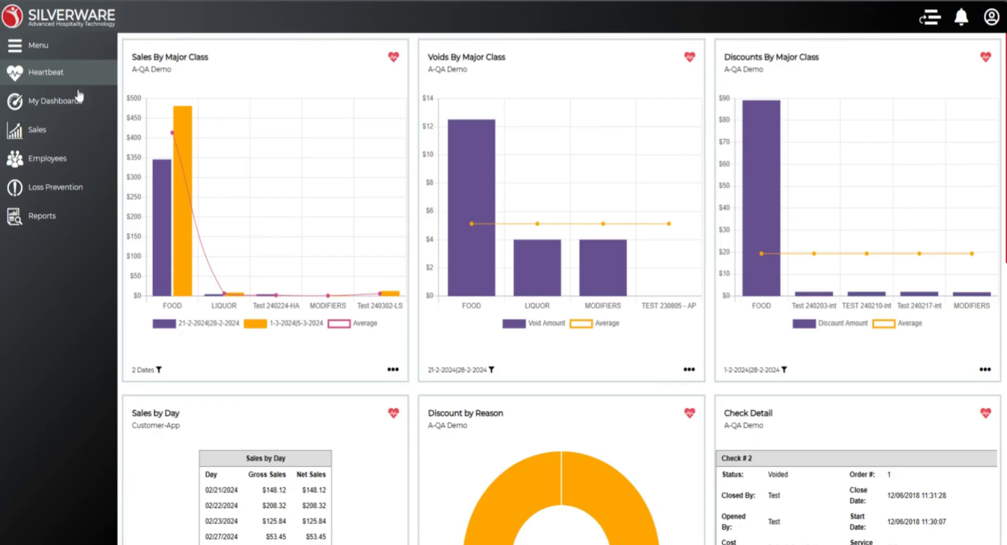
- Open the Employees dashboard and look through its labour cost, staff, tips, discount and void widgets
left_click(48, 166)
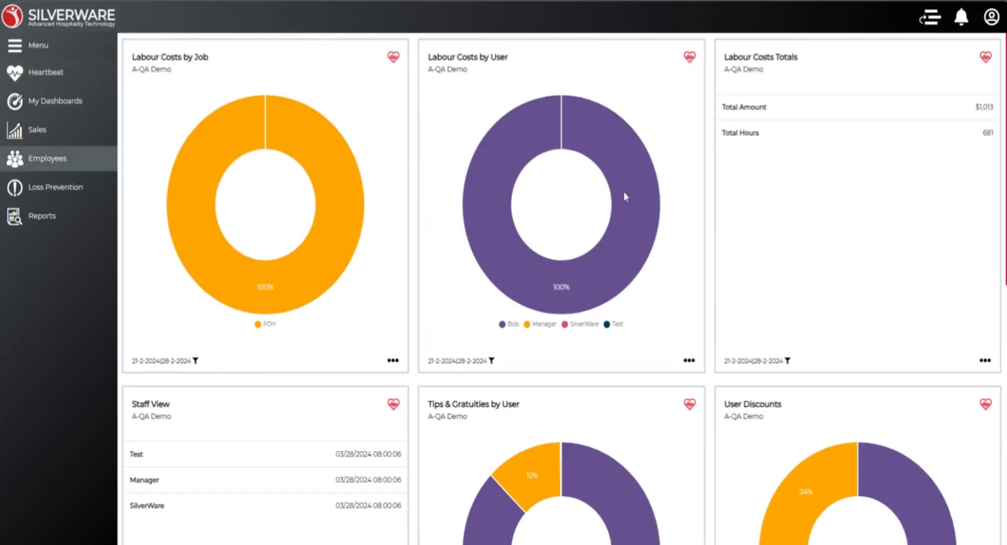
mouse_move(311, 142)
scroll(770, 135, "down", 2)
scroll(759, 146, "down", 5)
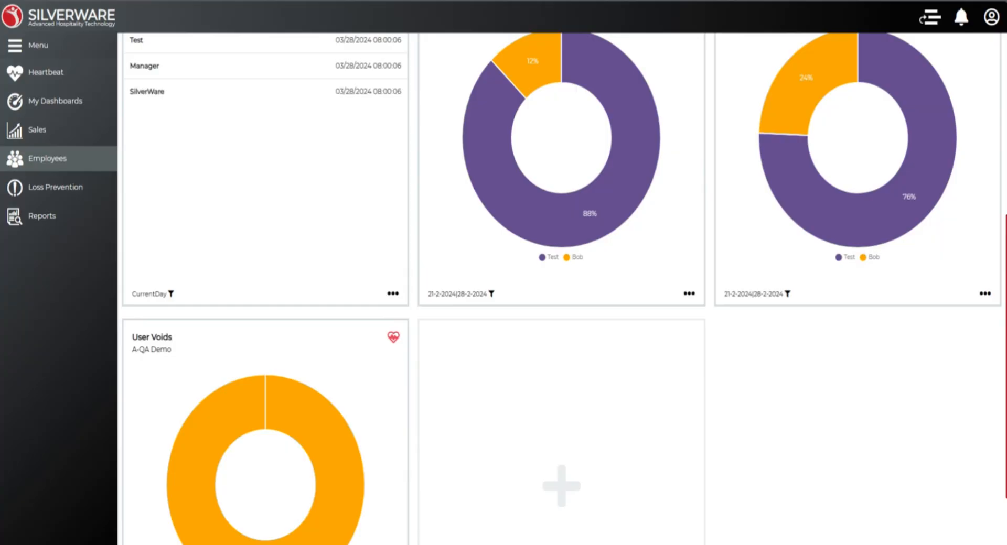
scroll(566, 493, "down", 2)
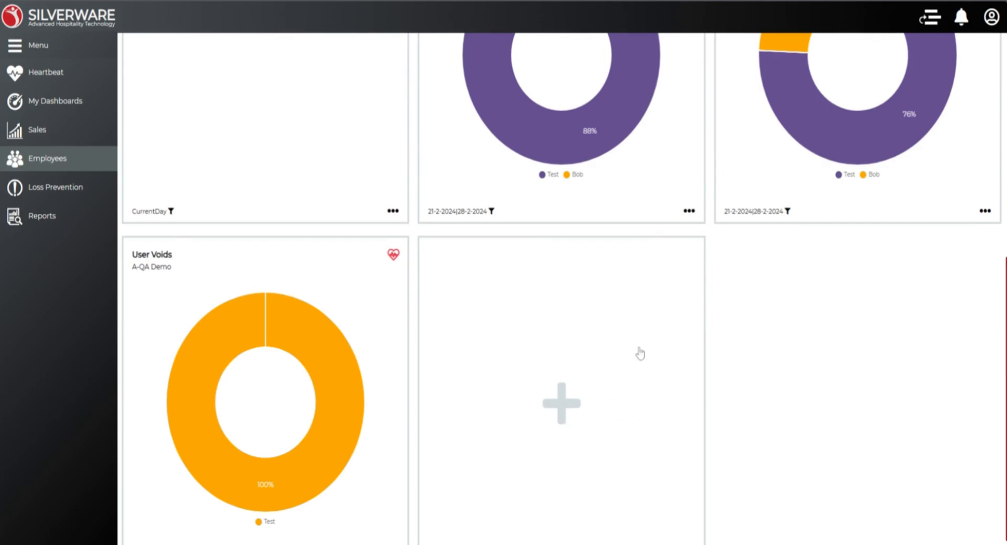
- Browse the widgets available for the Employees dashboard without adding any, and open the Sales dashboard
left_click(560, 405)
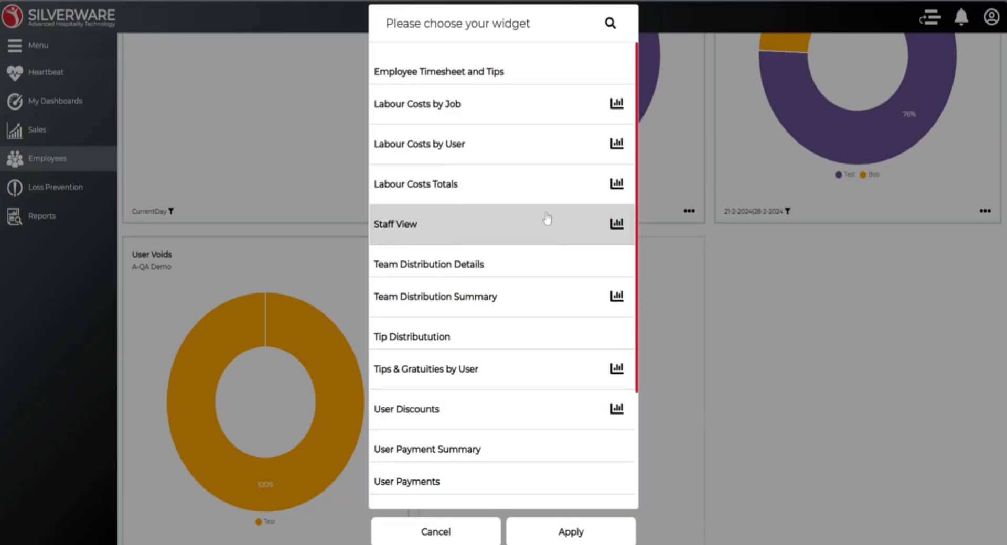
scroll(547, 220, "down", 3)
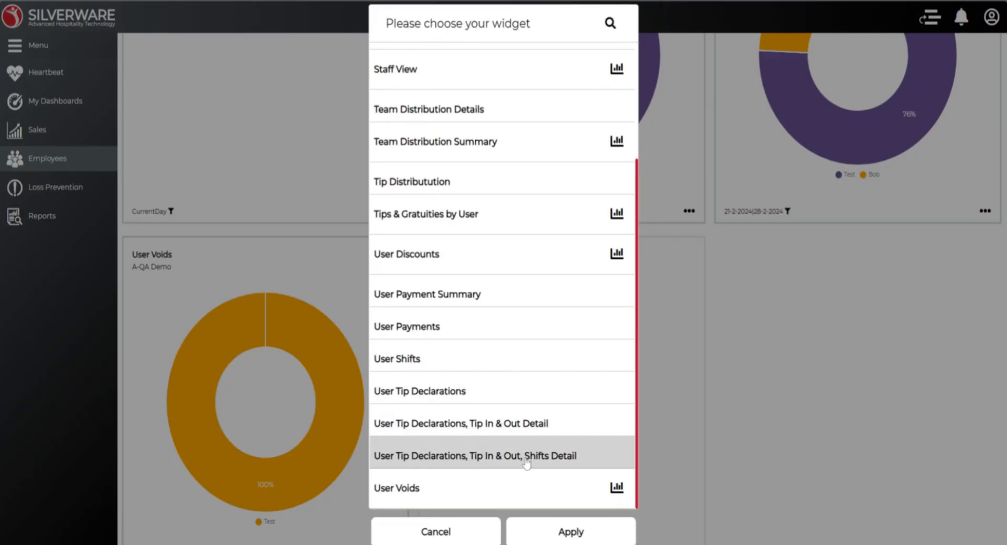
scroll(530, 446, "up", 3)
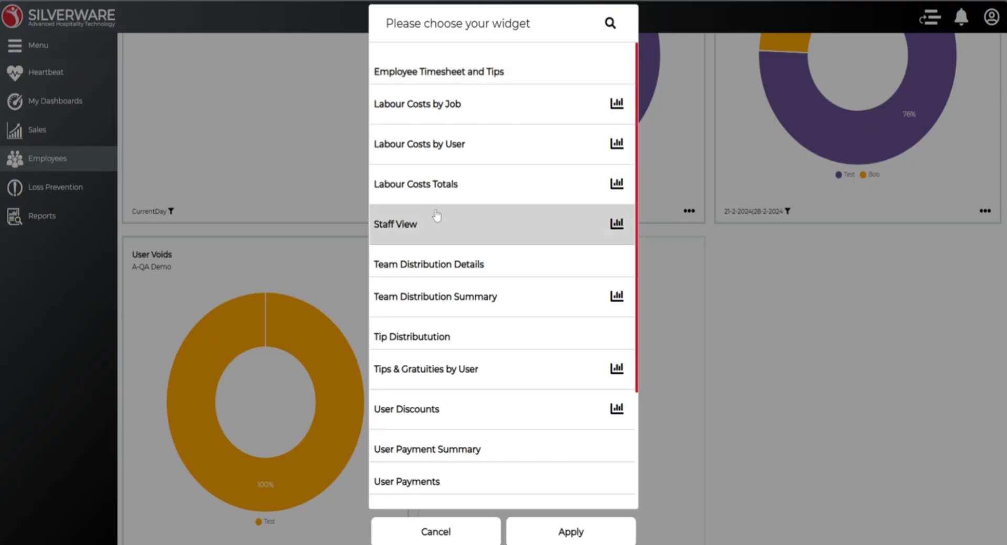
left_click(426, 531)
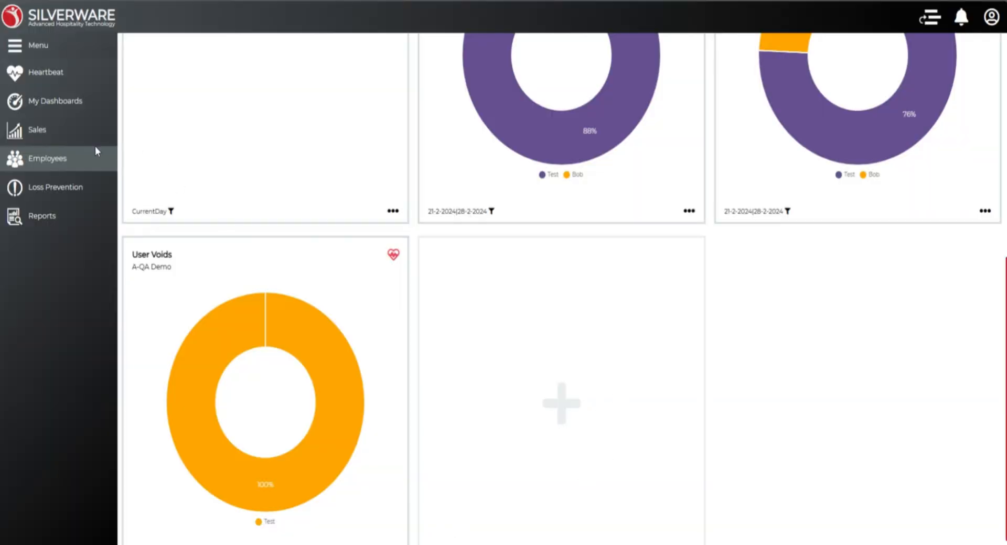
left_click(59, 130)
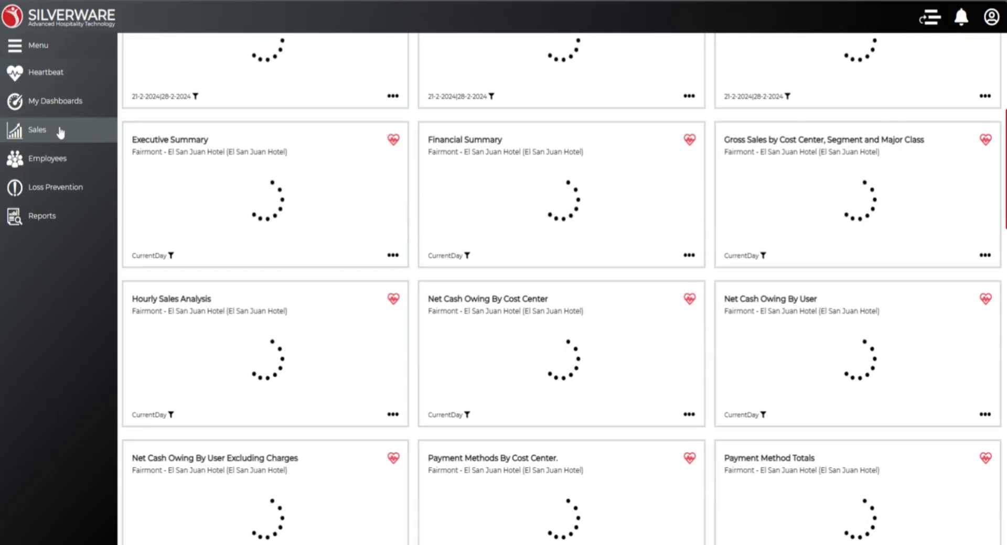
- Rename the Heartbeat dashboard's Sales By Major Class widget to "Sales By Class" and save the change
left_click(52, 72)
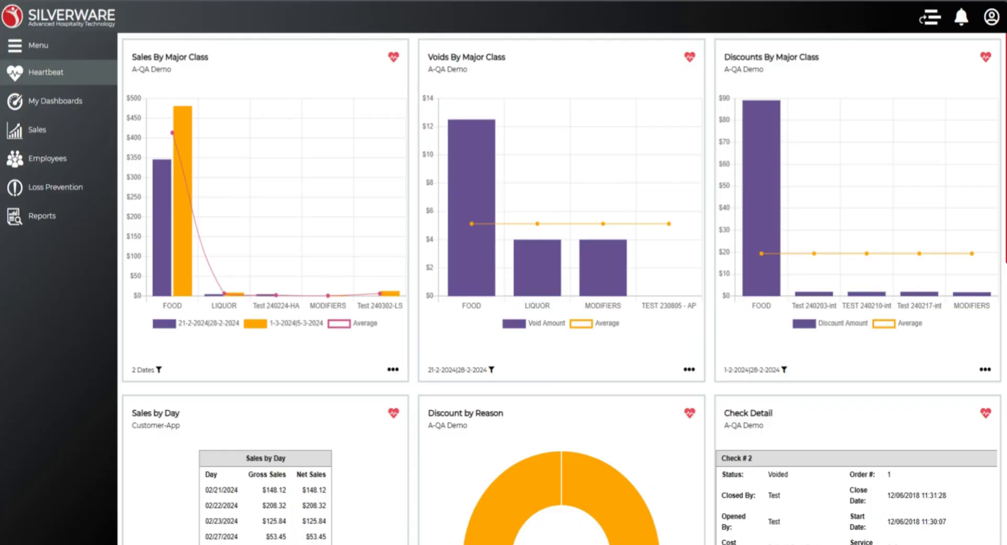
left_click(393, 369)
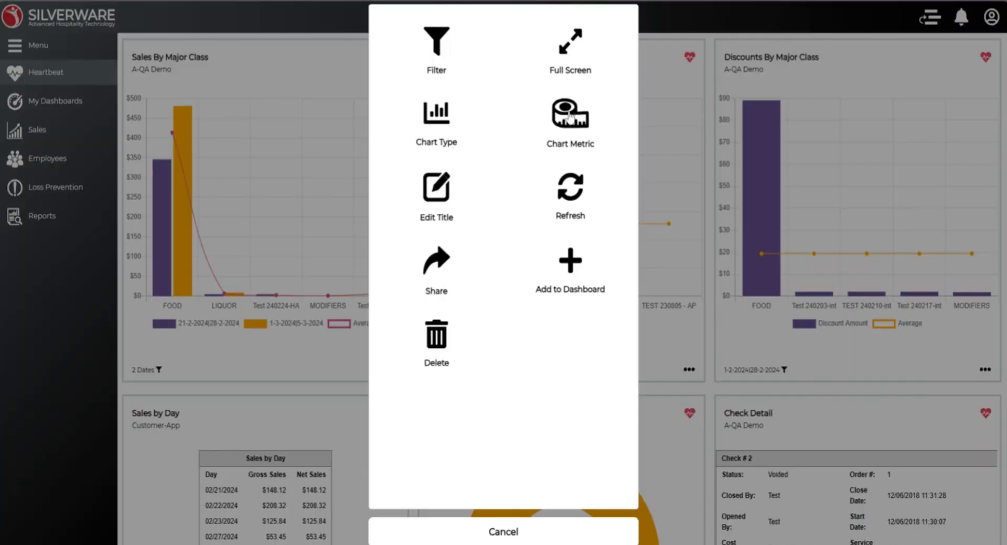
left_click(441, 201)
left_click_drag(480, 88, 375, 96)
type("Sofitel Discounts")
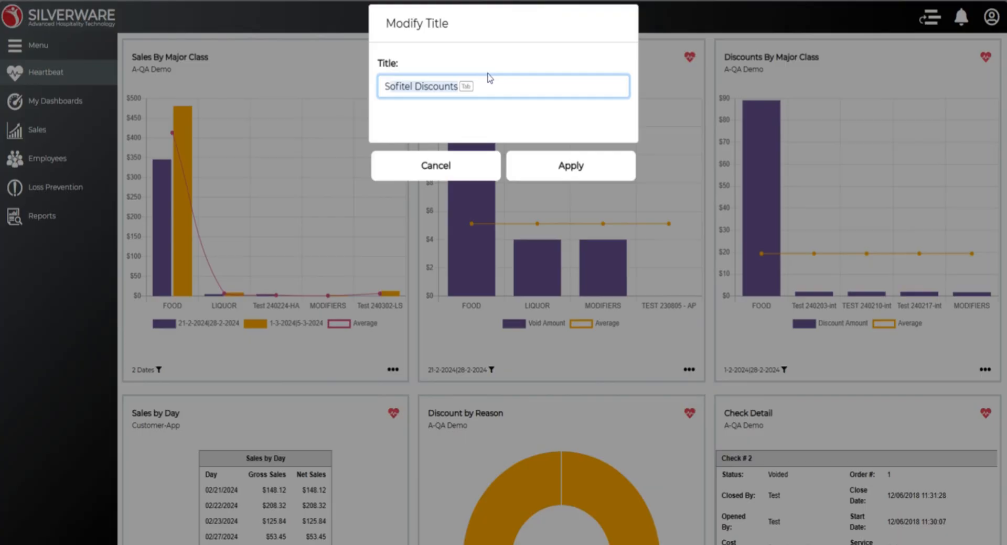
type("Sale")
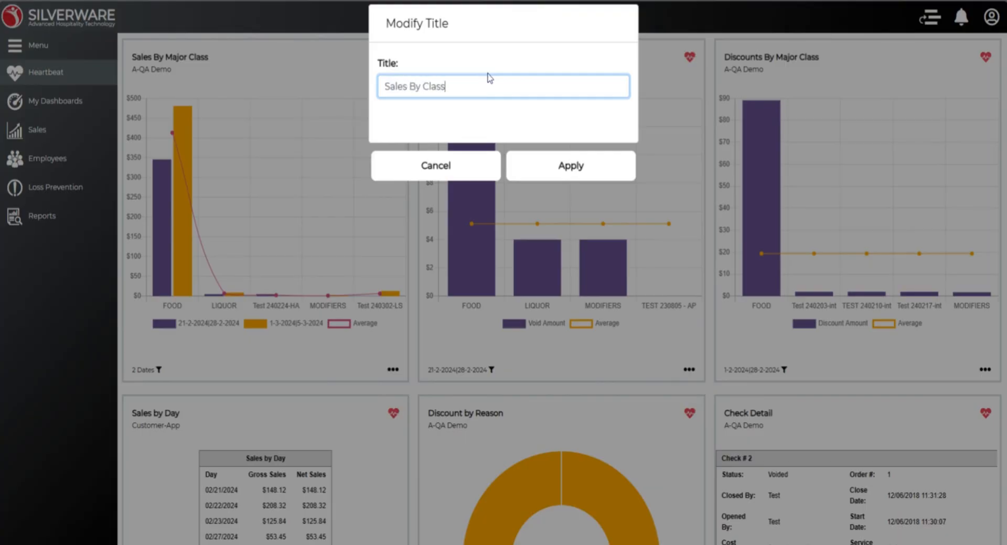
type("s By Class")
left_click(559, 171)
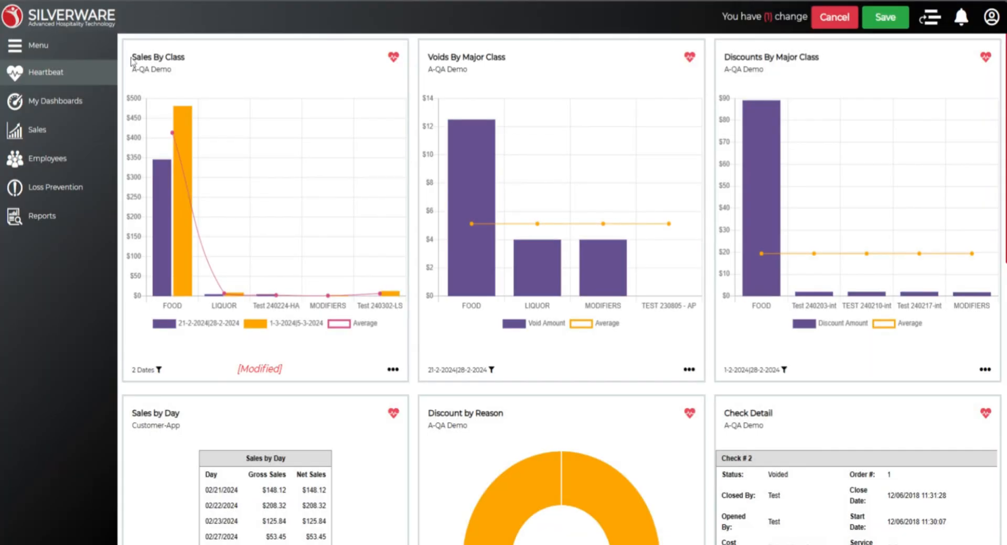
left_click_drag(131, 61, 191, 61)
left_click(187, 66)
left_click(885, 17)
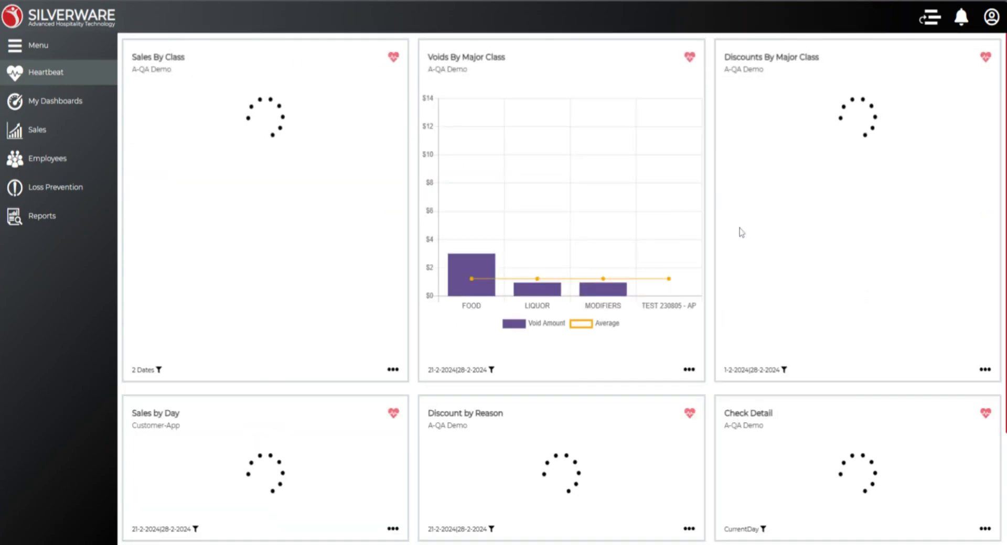
- Examine the Check Detail widget on the Heartbeat dashboard, view it in full screen and close the enlarged view
scroll(397, 364, "down", 3)
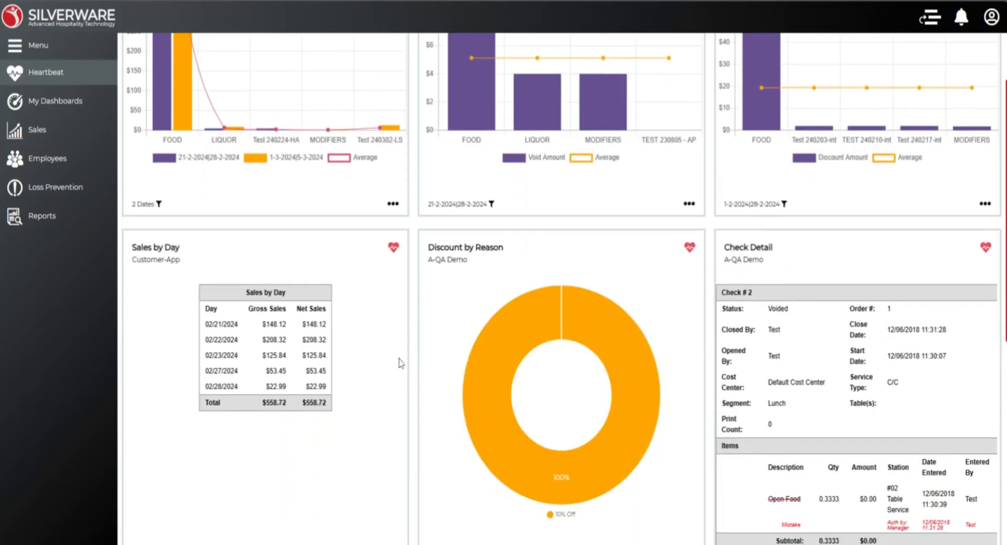
scroll(564, 457, "down", 2)
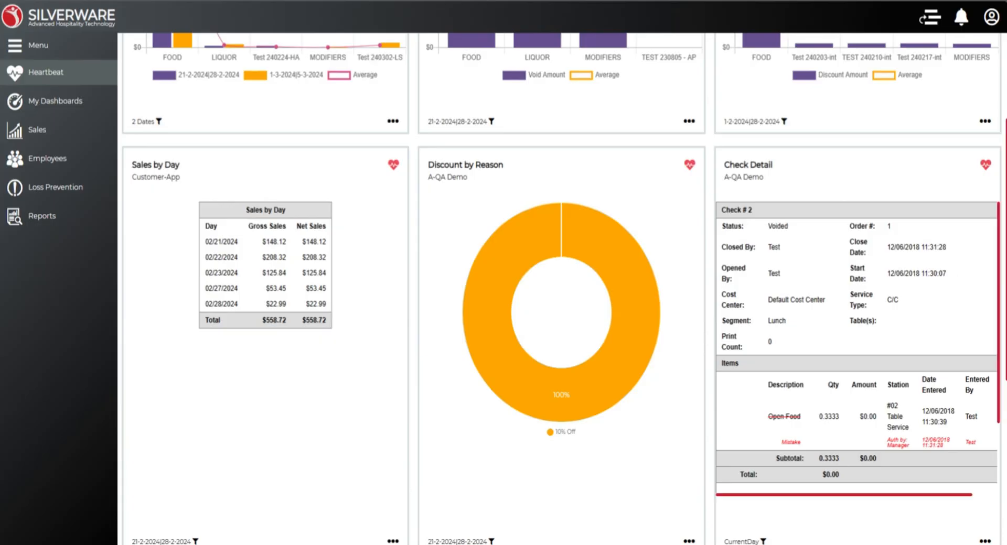
left_click_drag(890, 495, 870, 493)
scroll(848, 246, "down", 1)
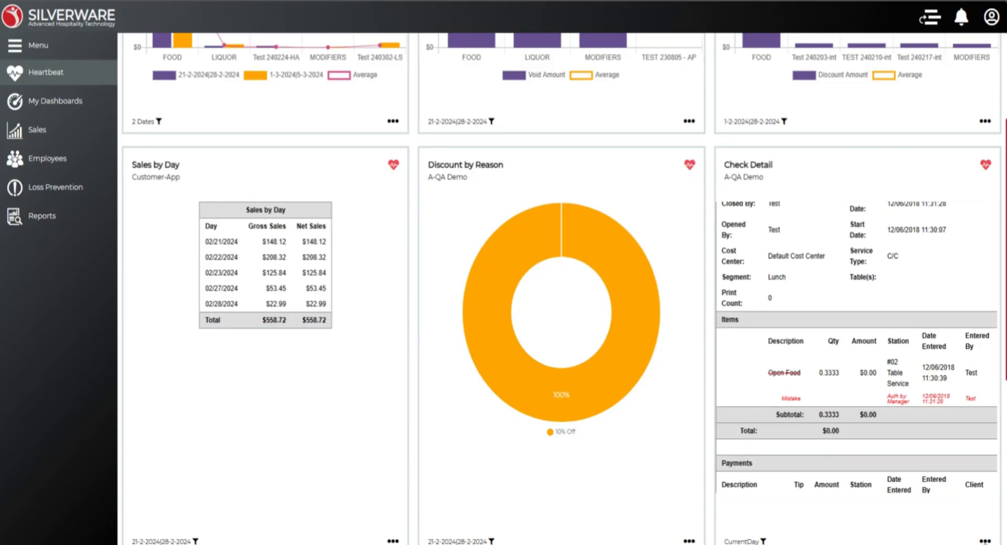
left_click(984, 540)
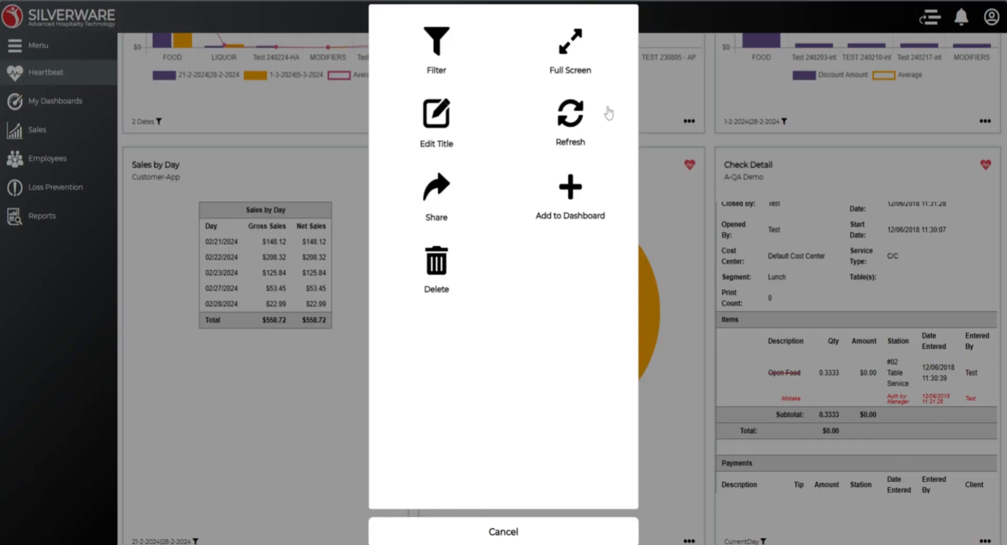
left_click(573, 51)
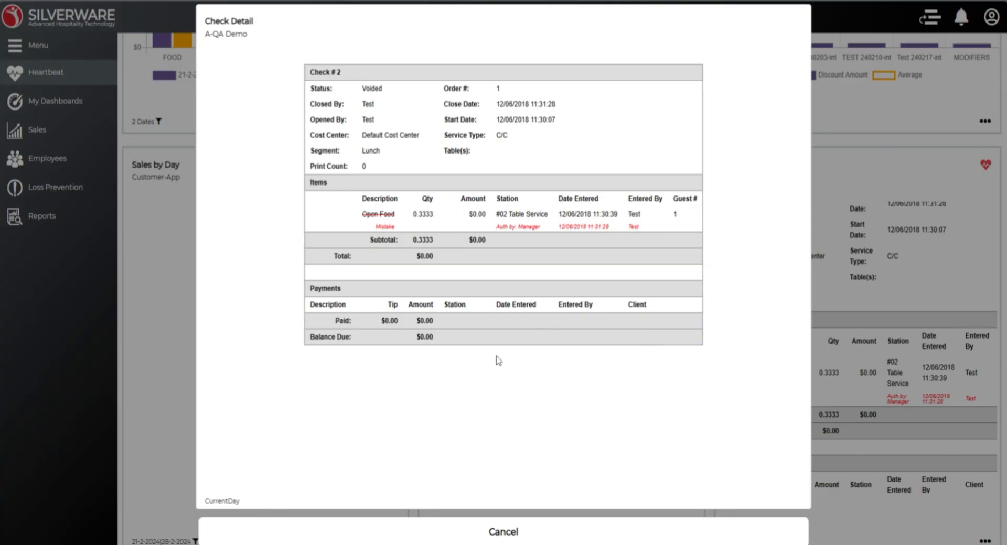
left_click(488, 532)
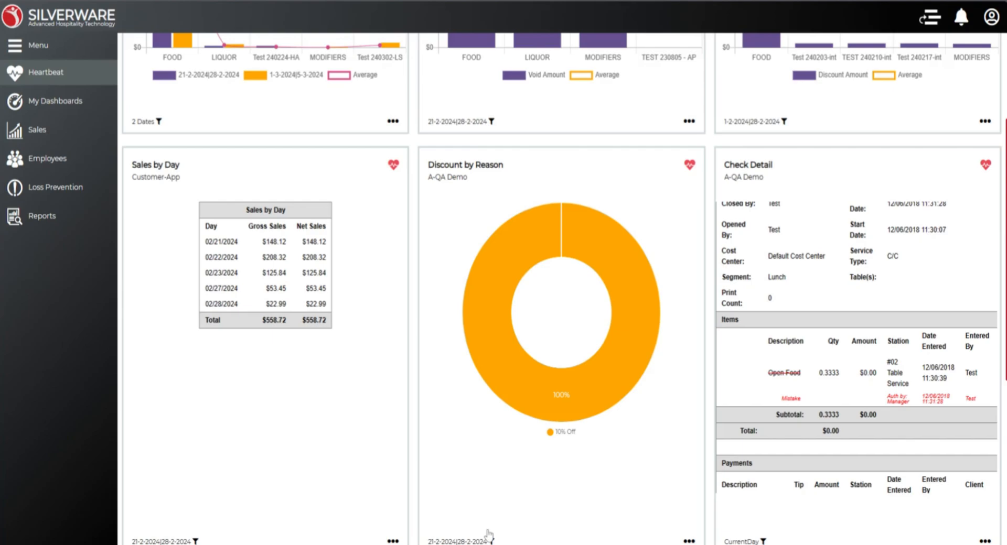
scroll(926, 419, "up", 1)
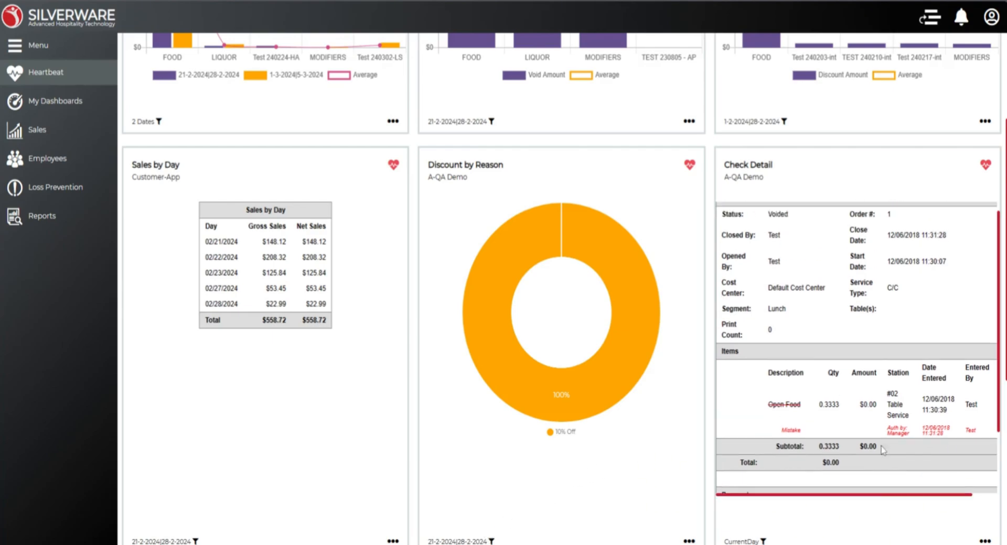
- View the Voids By Major Class widget in full screen, reduce and restore its chart view, and close it
scroll(696, 215, "up", 5)
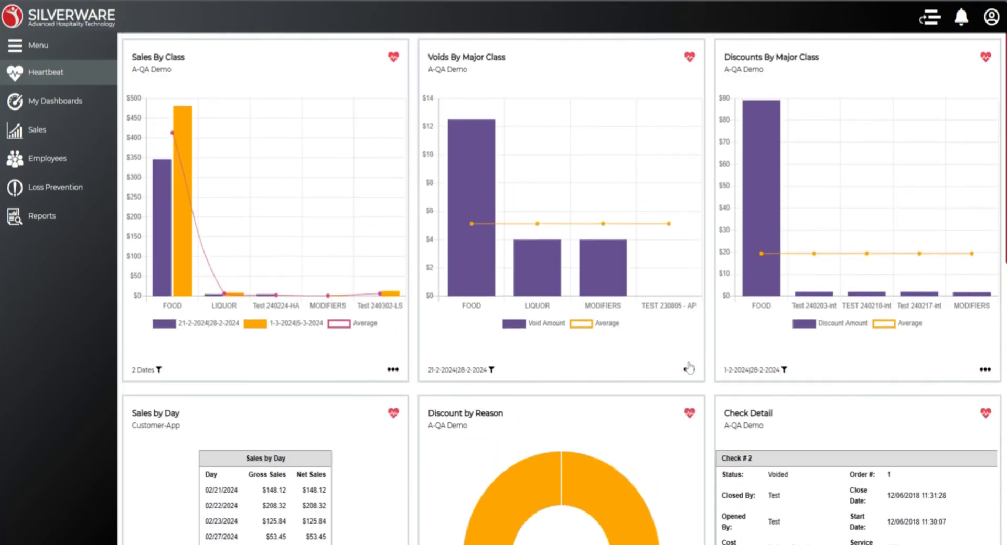
left_click(689, 371)
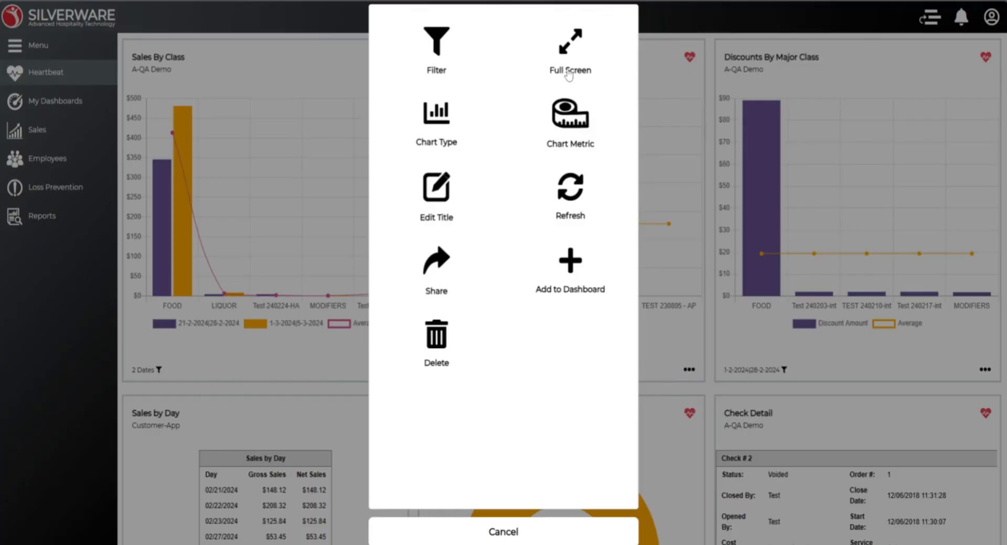
left_click(569, 55)
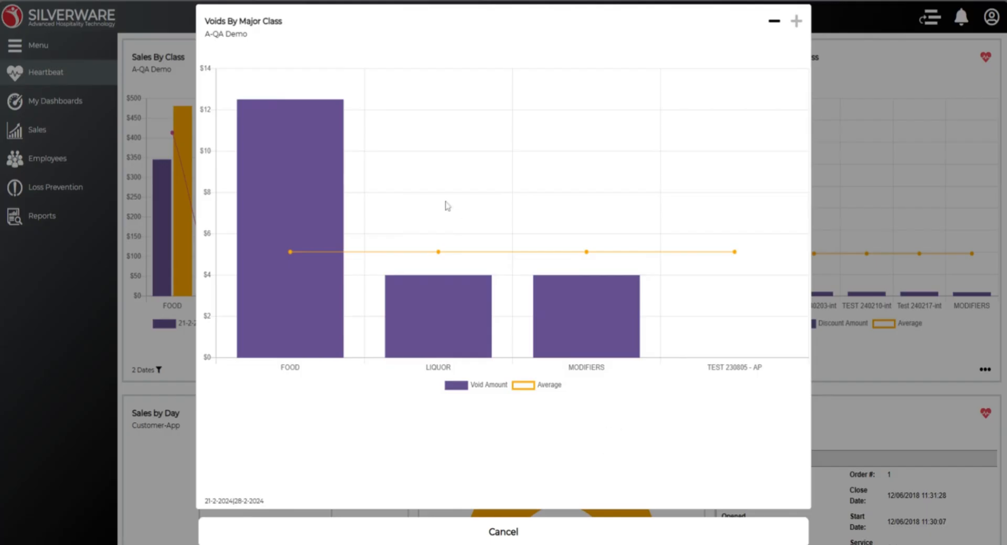
left_click(777, 23)
left_click(795, 22)
left_click(484, 535)
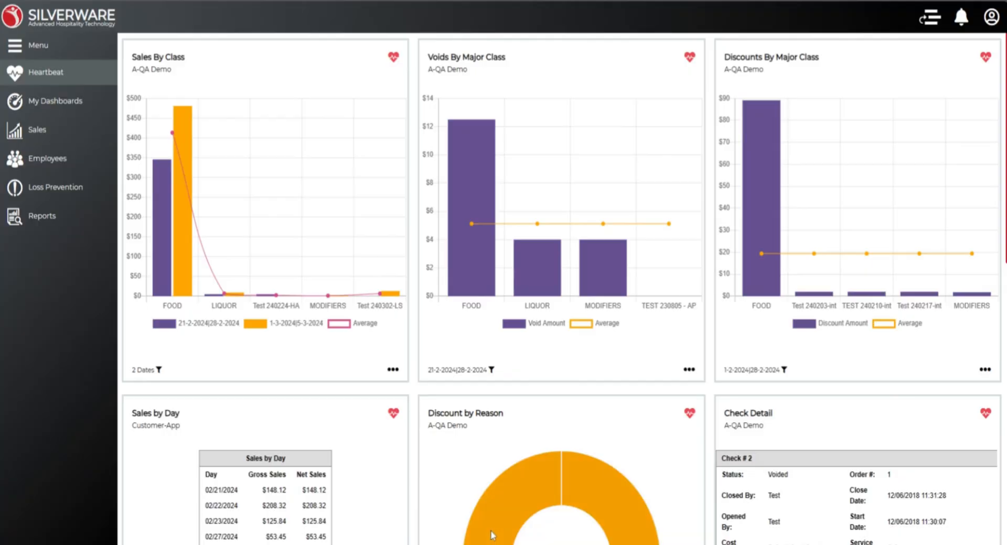
- Change the Voids By Major Class widget's chart metric to Qty
left_click(689, 370)
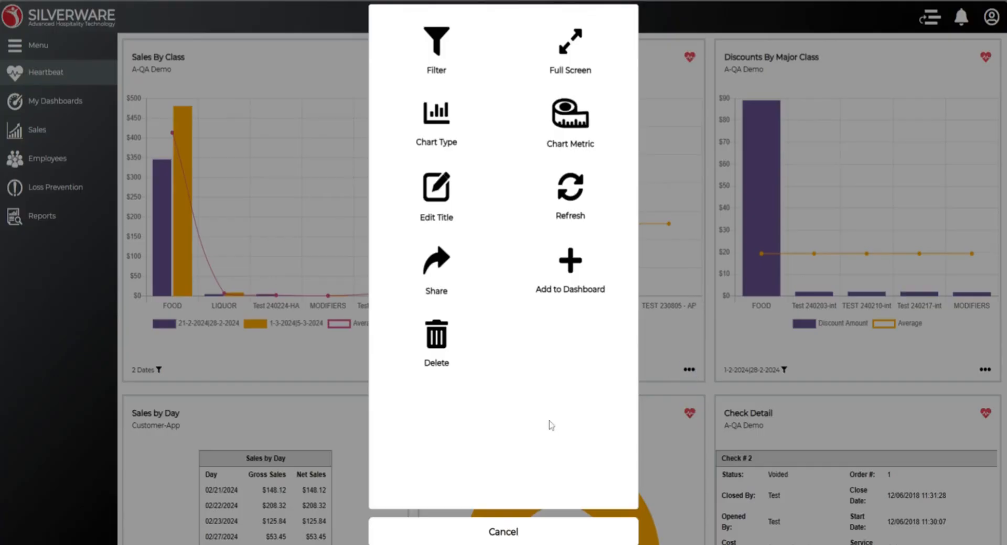
left_click(571, 123)
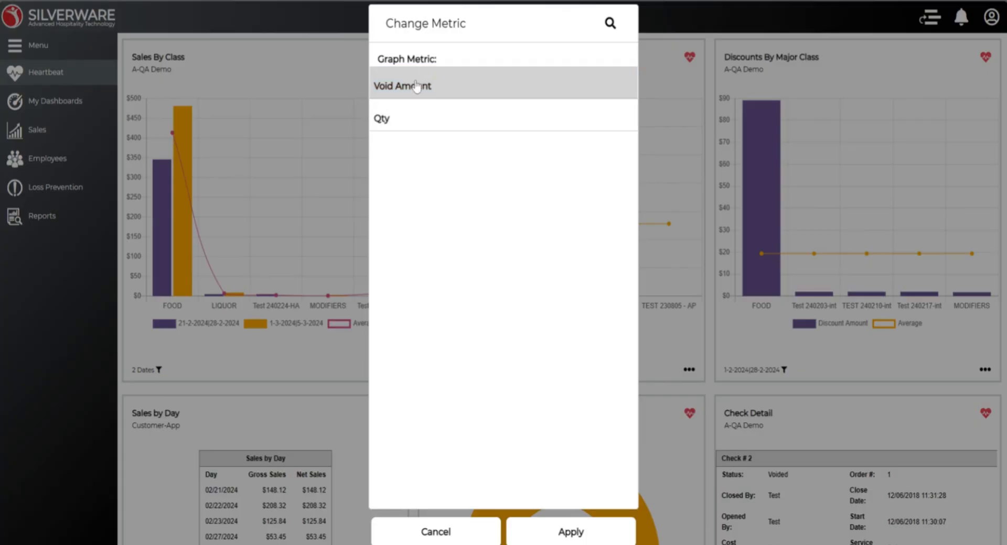
left_click(423, 121)
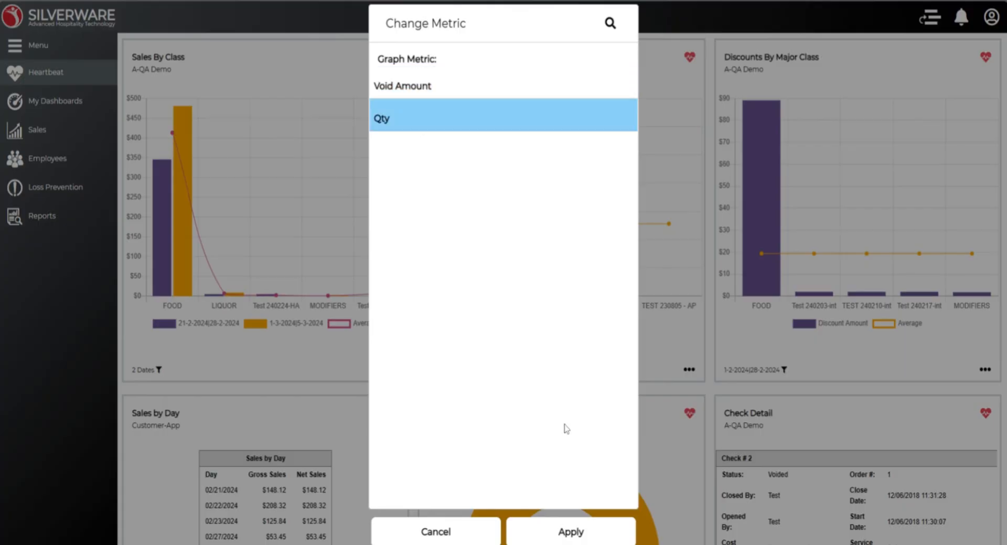
left_click(570, 532)
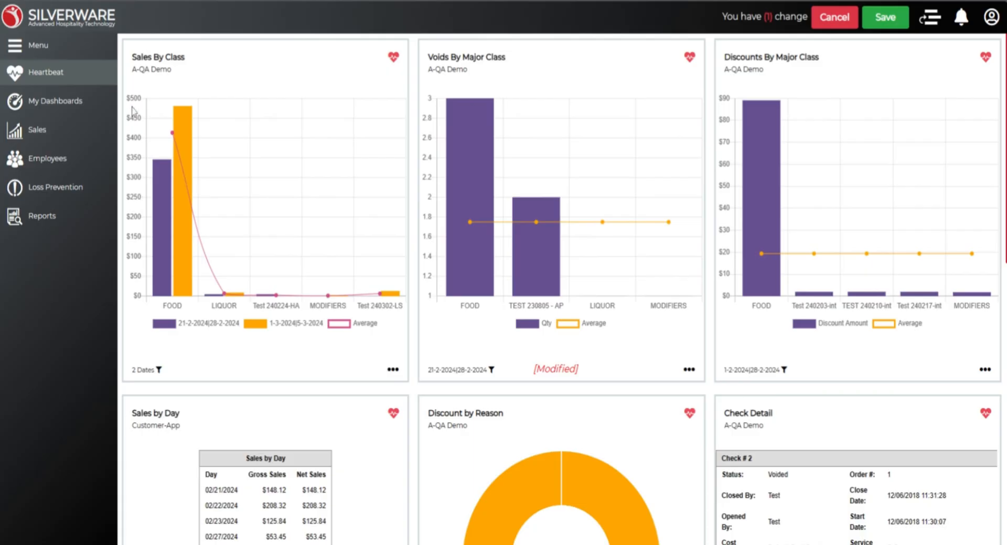
- Check the chart metric options of the Sales By Class widget and close them without applying a change
left_click(393, 371)
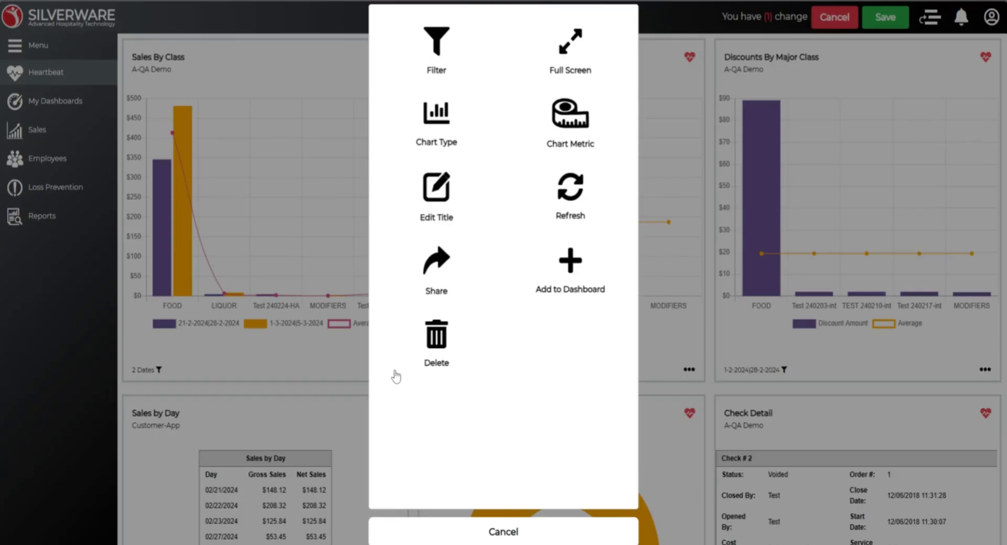
left_click(568, 116)
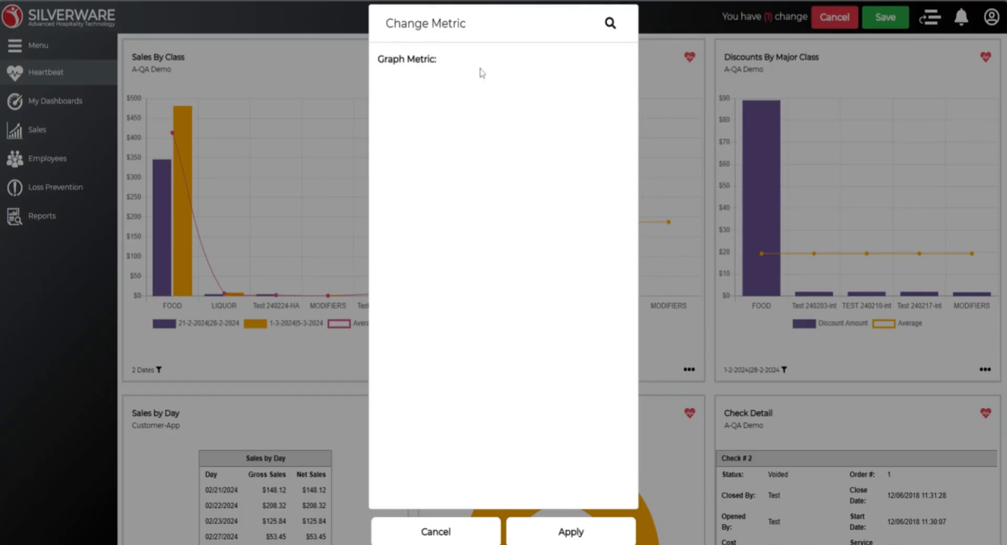
left_click(426, 532)
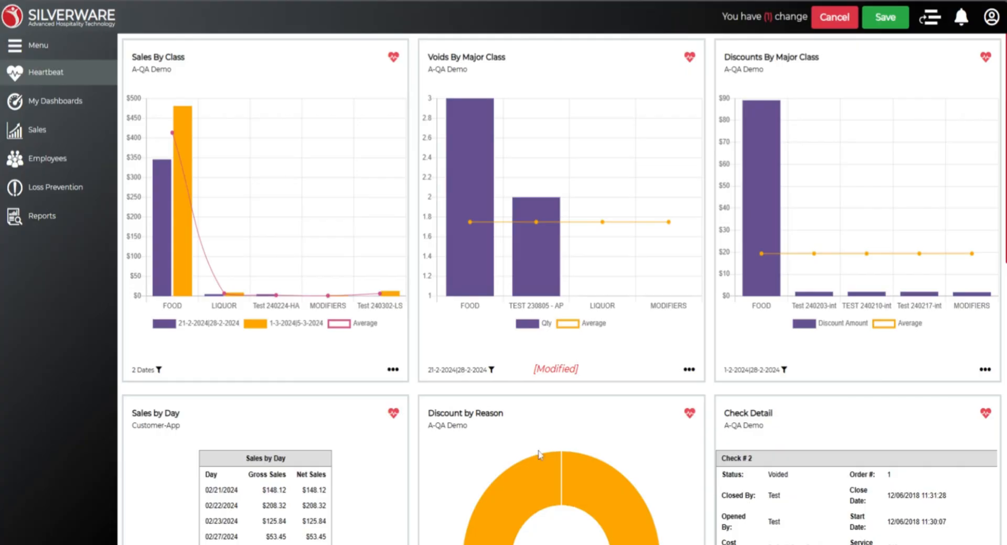
- Change the Discounts By Major Class widget's chart metric to Qty
left_click(983, 370)
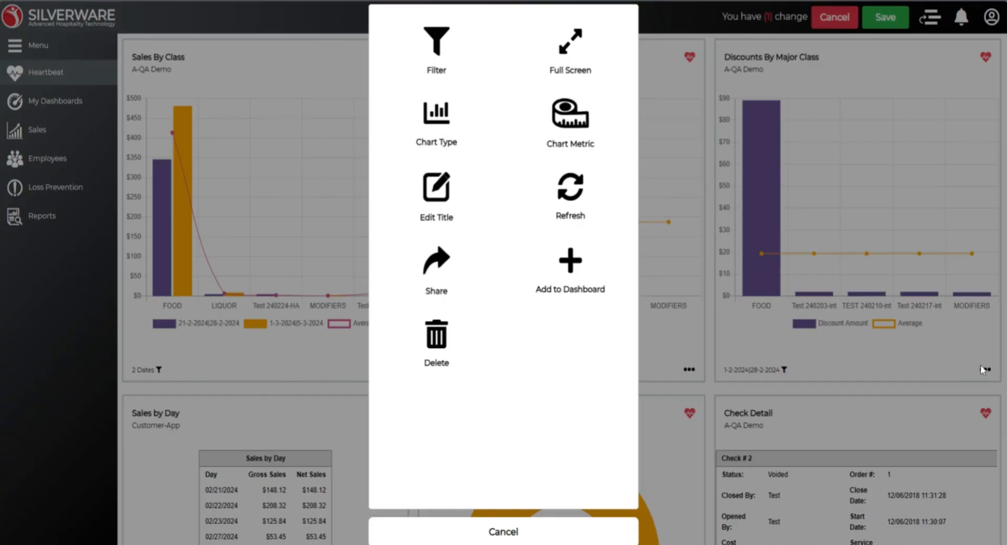
left_click(568, 116)
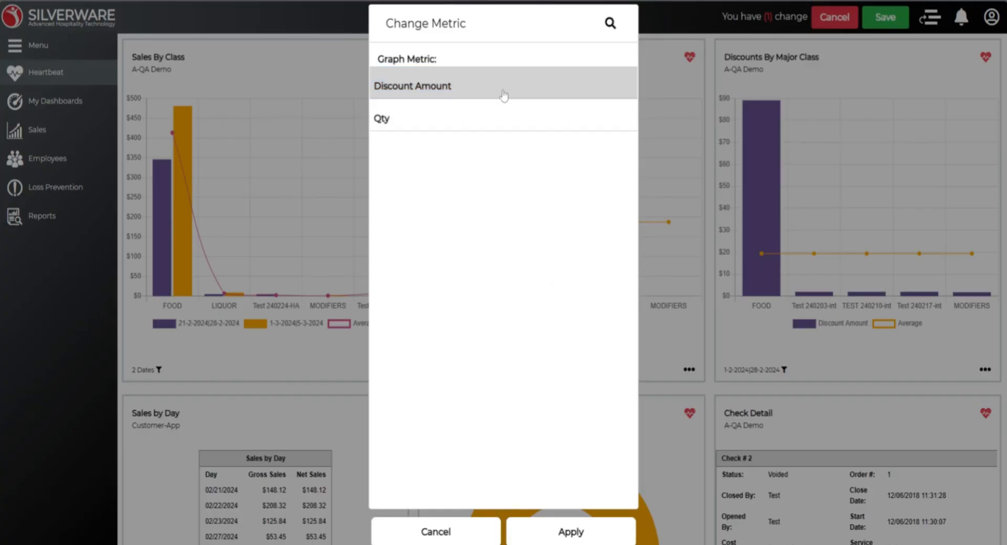
left_click(483, 123)
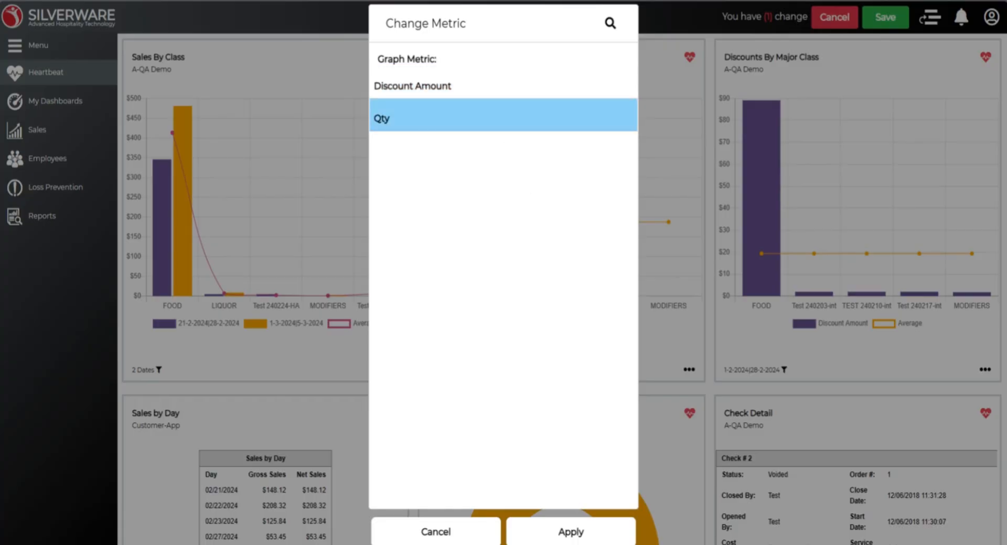
left_click(592, 529)
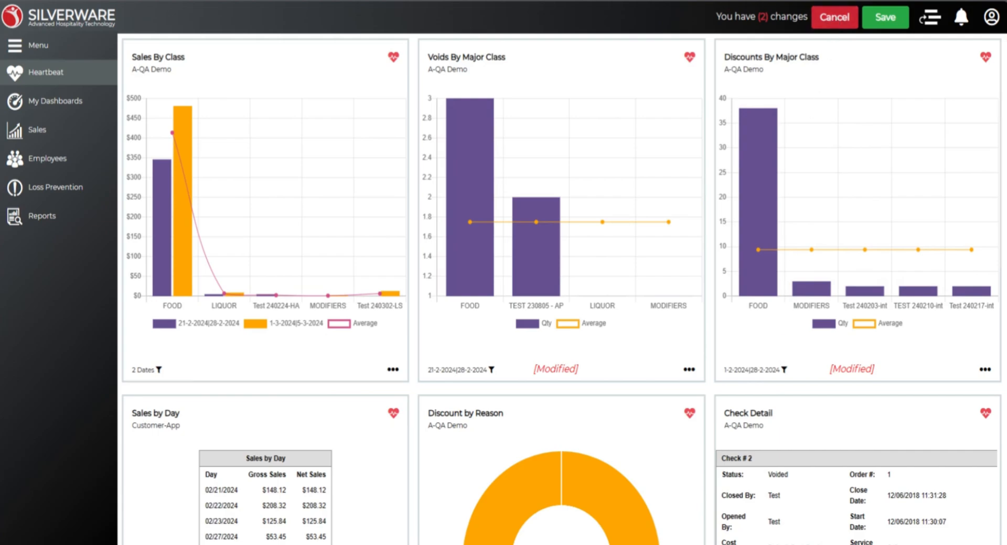
- Discard the unsaved chart metric changes to the Voids By Major Class and Discounts By Major Class widgets
left_click(834, 16)
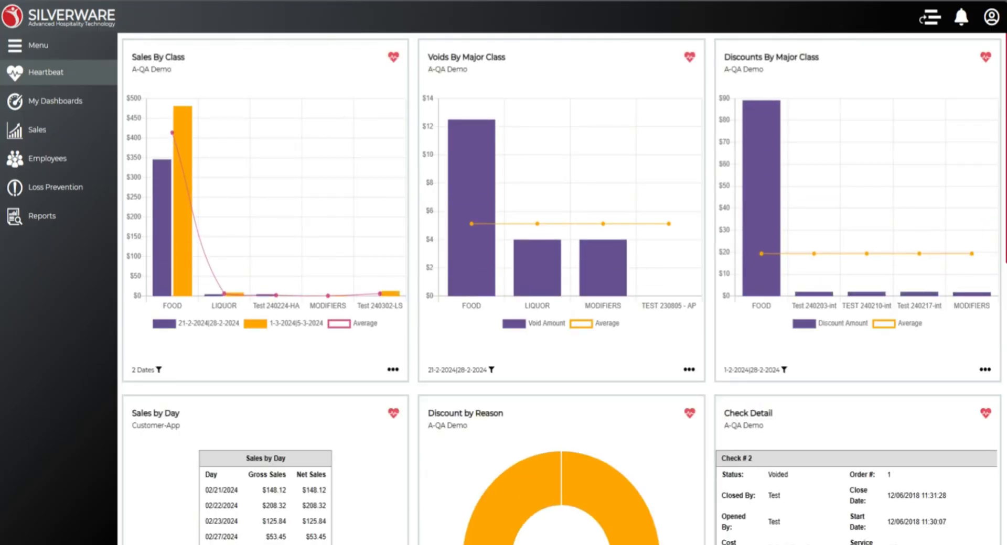
mouse_move(748, 267)
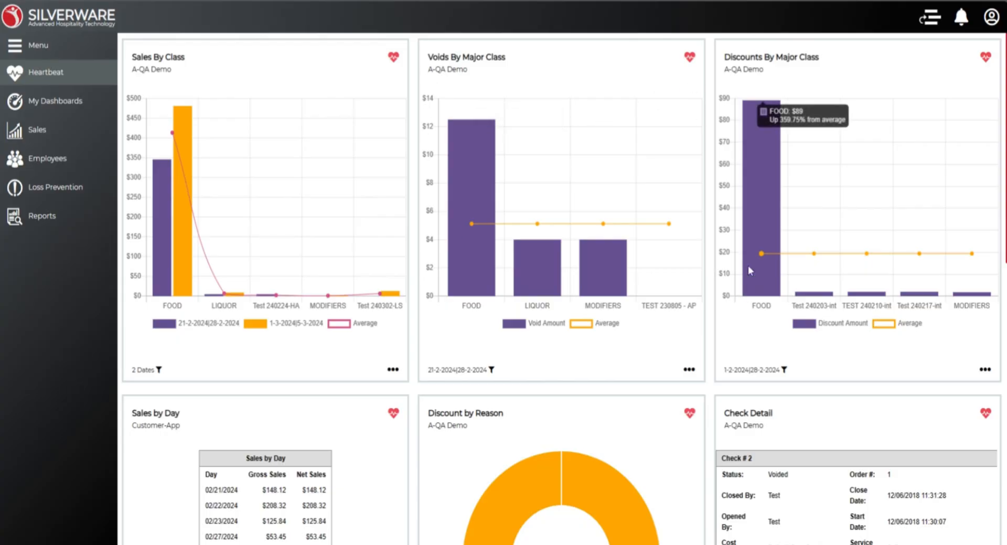